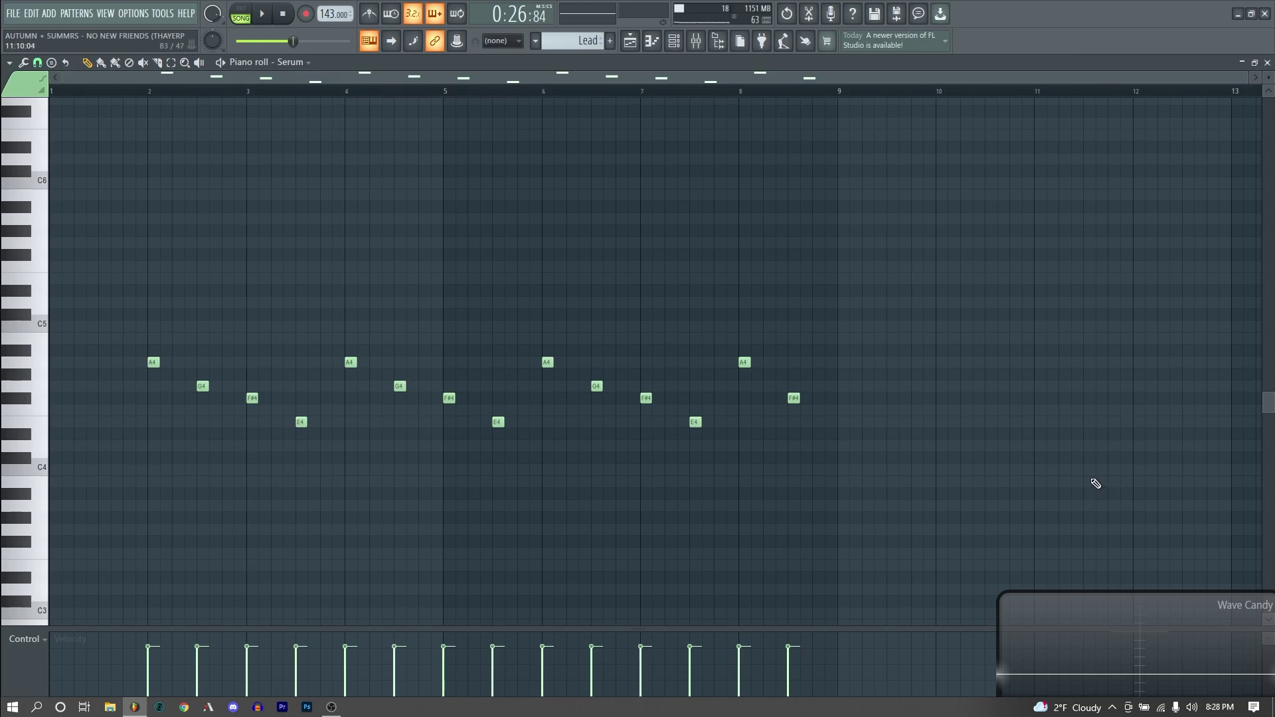
- Play the Lead pattern to hear the Serum lead and its melody
{"action": "key", "text": "space"}
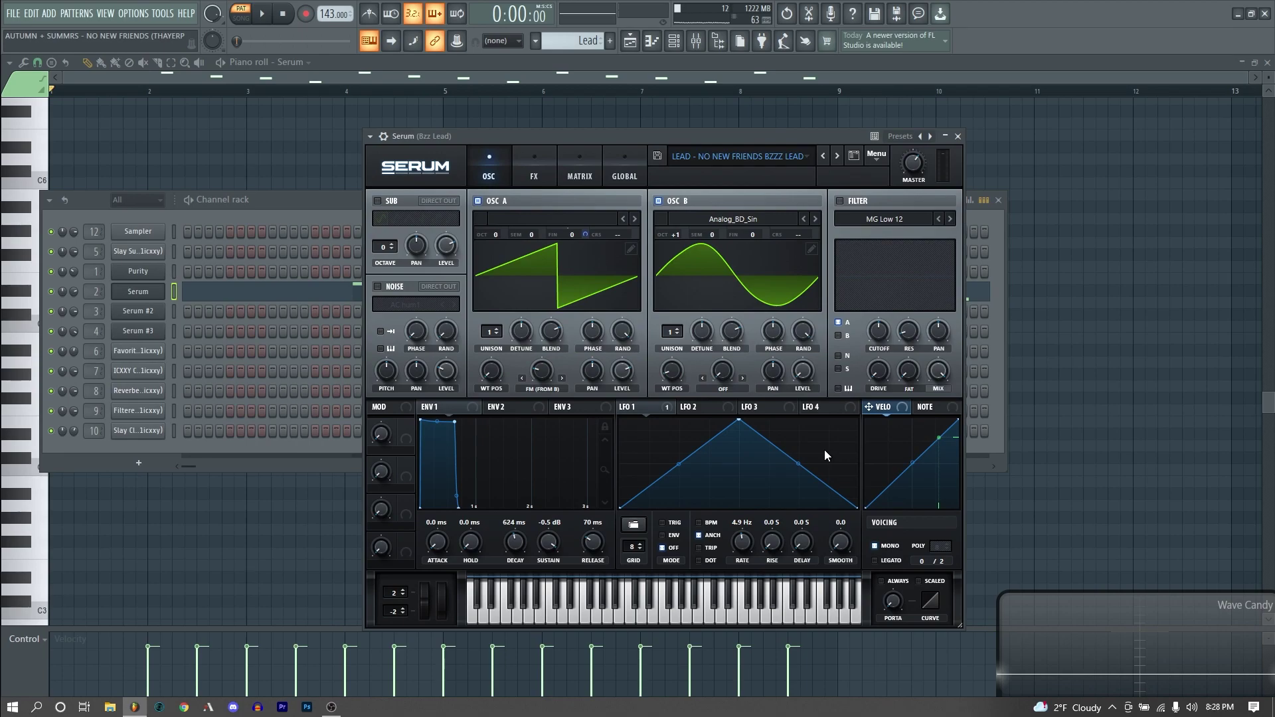
{"action": "key", "text": "space"}
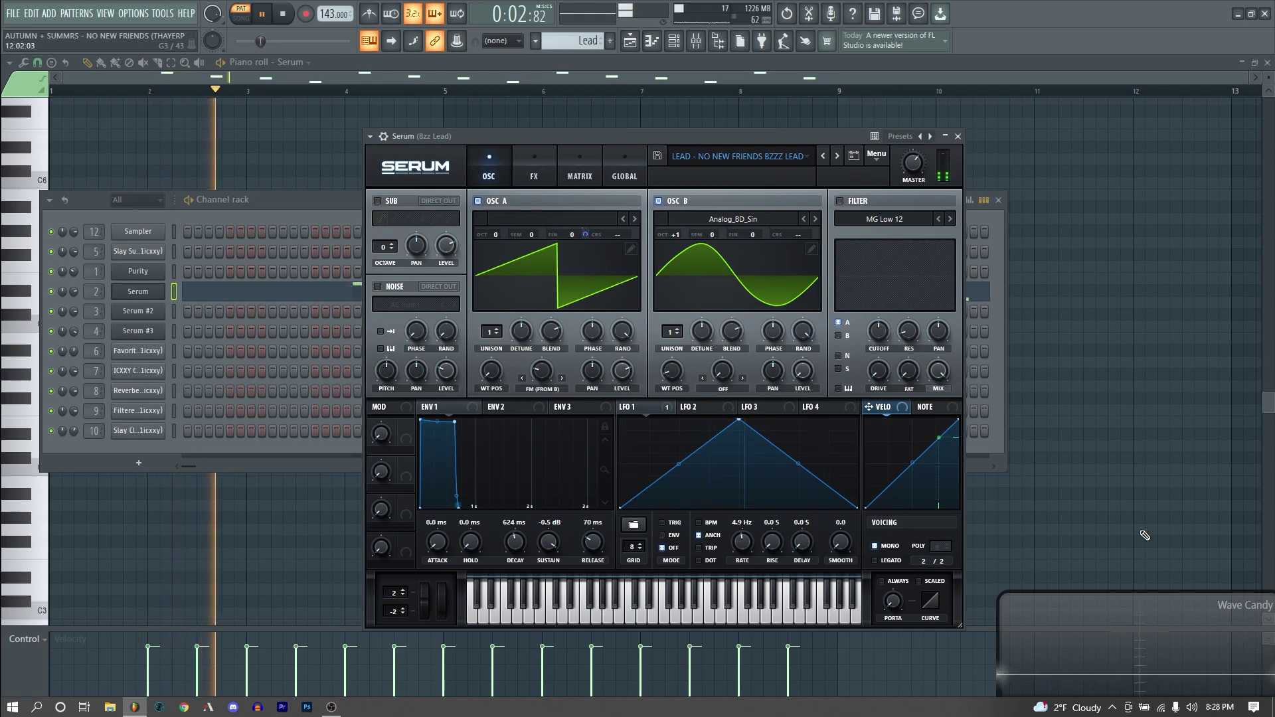
{"action": "key", "text": "space"}
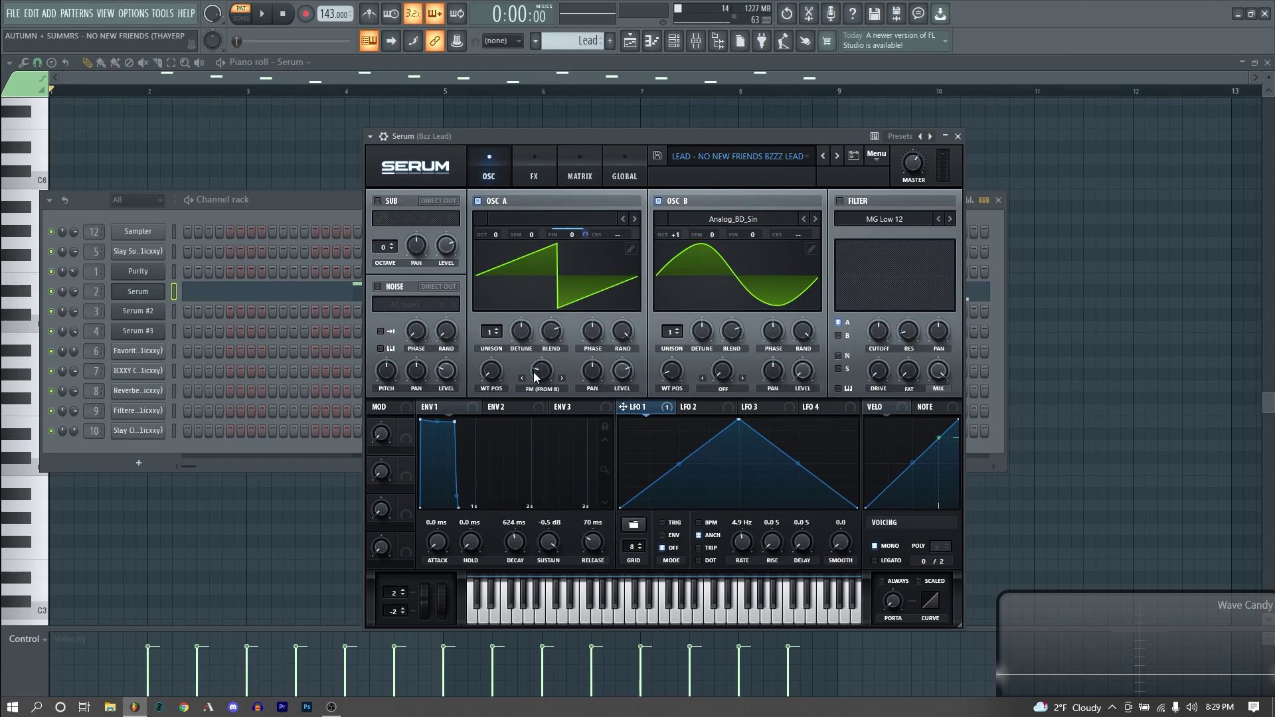
- Audition the lead while checking oscillator B's FM effect on oscillator A and the LFO 1 modulation of A's fine tuning
{"action": "left_click", "coordinate": [660, 201]}
{"action": "left_click", "coordinate": [661, 201]}
{"action": "mouse_move", "coordinate": [549, 374]}
{"action": "key", "text": "c"}
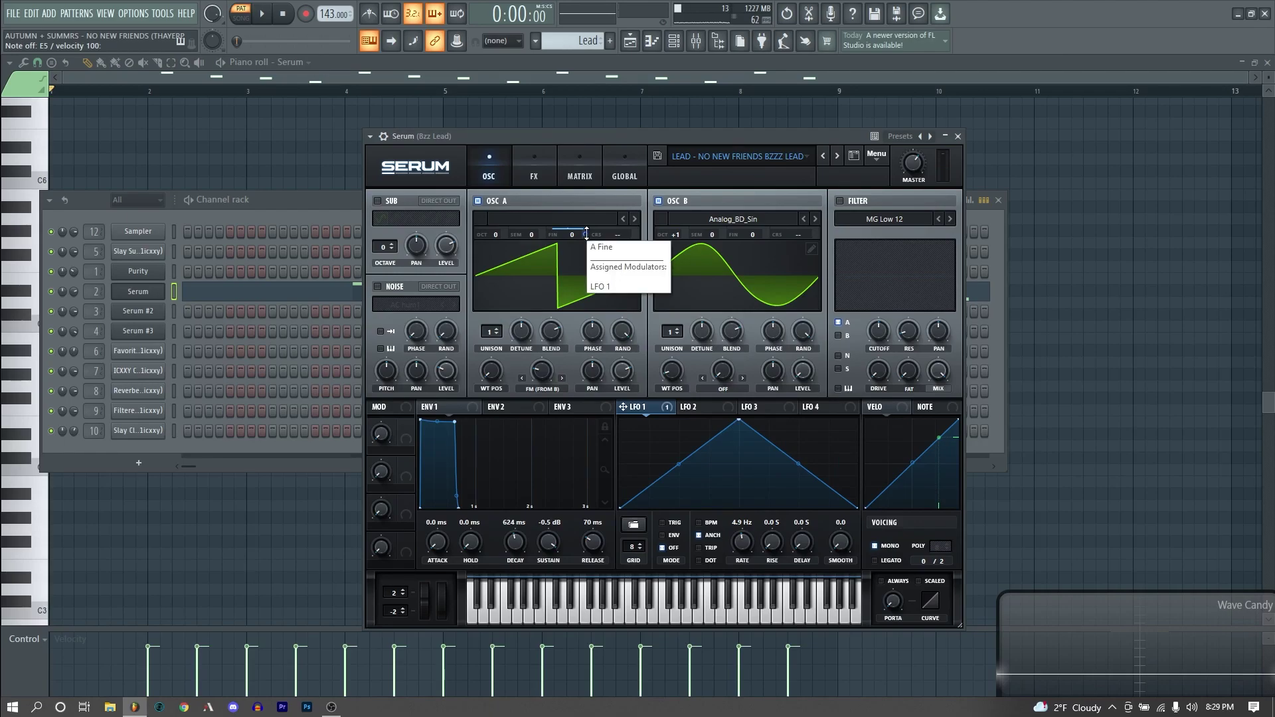
{"action": "left_click_drag", "start_coordinate": [587, 232], "coordinate": [581, 248]}
{"action": "key", "text": "c"}
- Enable the lead's distortion, flanger and filter effects one at a time while auditioning notes and checking flanger mix and filter settings
{"action": "left_click", "coordinate": [534, 174]}
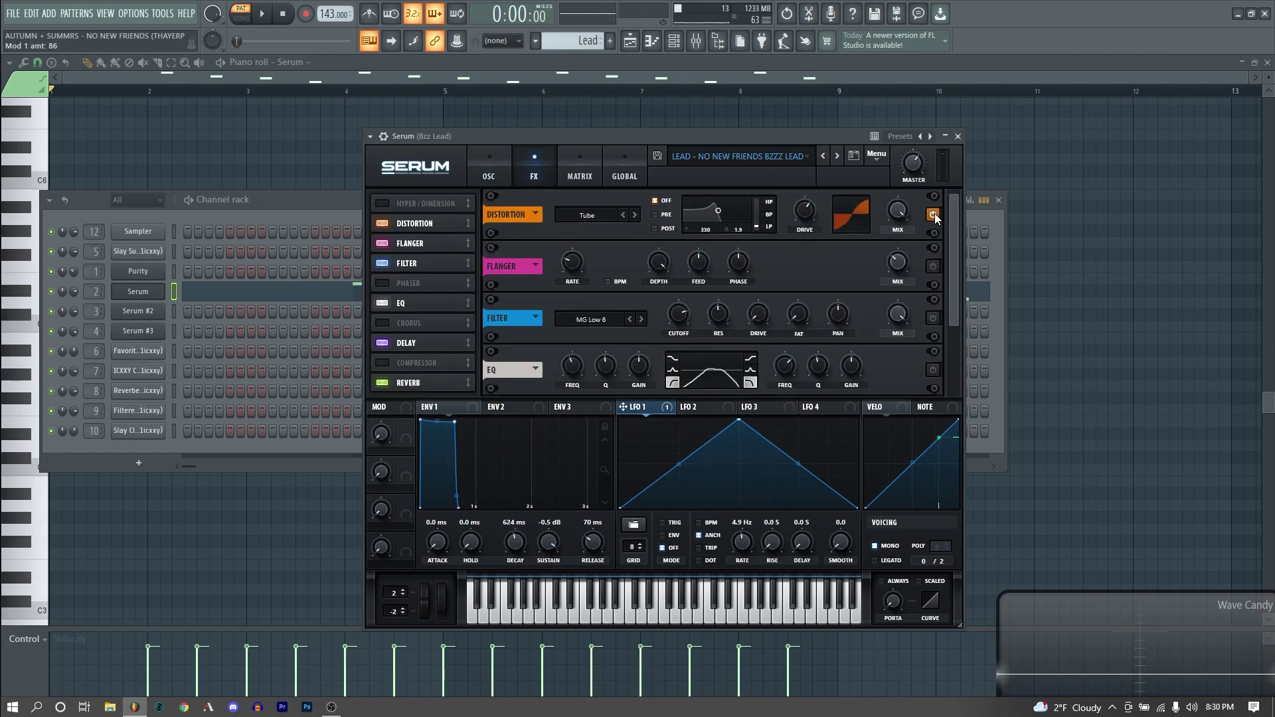
{"action": "key", "text": "e"}
{"action": "key", "text": "v"}
{"action": "left_click", "coordinate": [899, 267]}
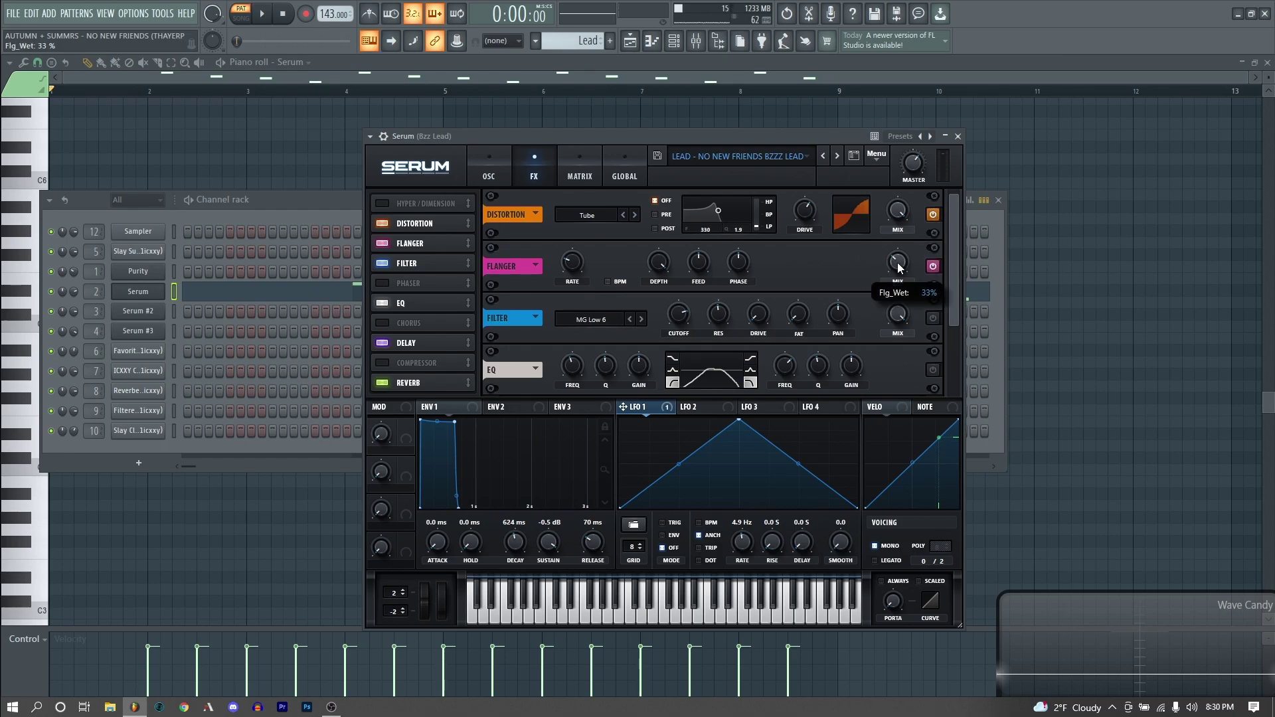
{"action": "left_click", "coordinate": [931, 318]}
{"action": "key", "text": "e"}
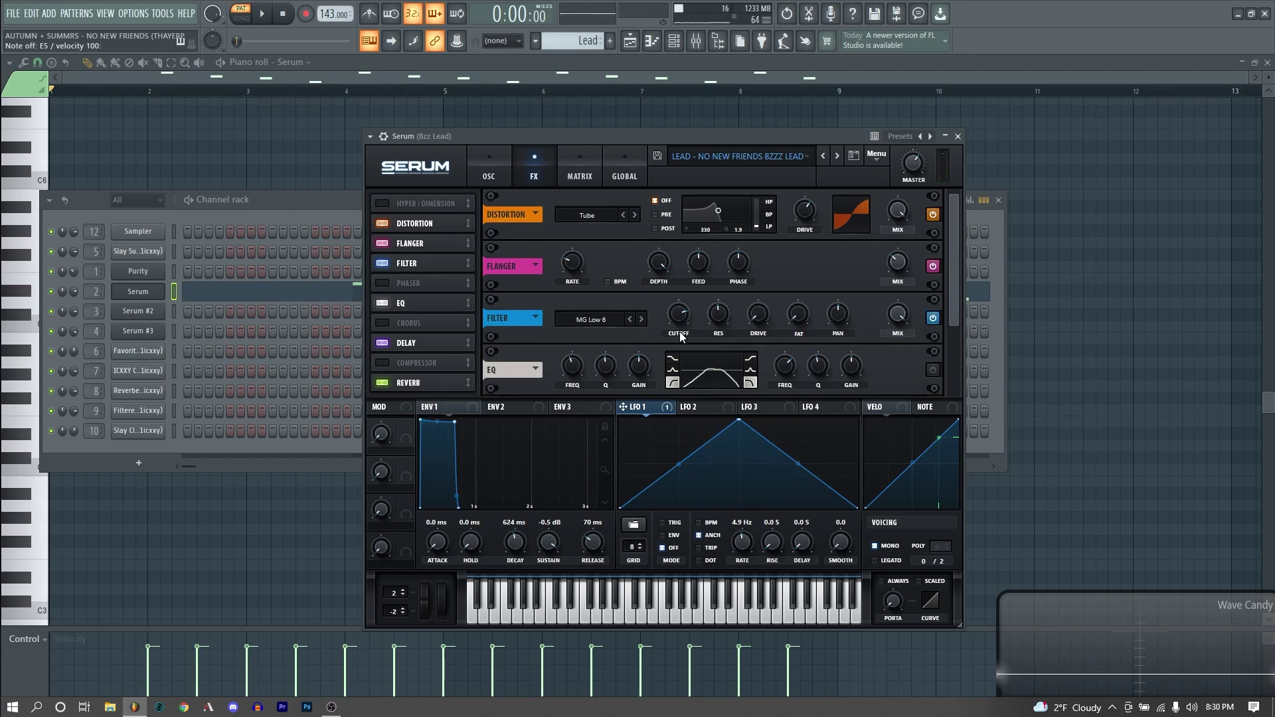
{"action": "left_click", "coordinate": [724, 316]}
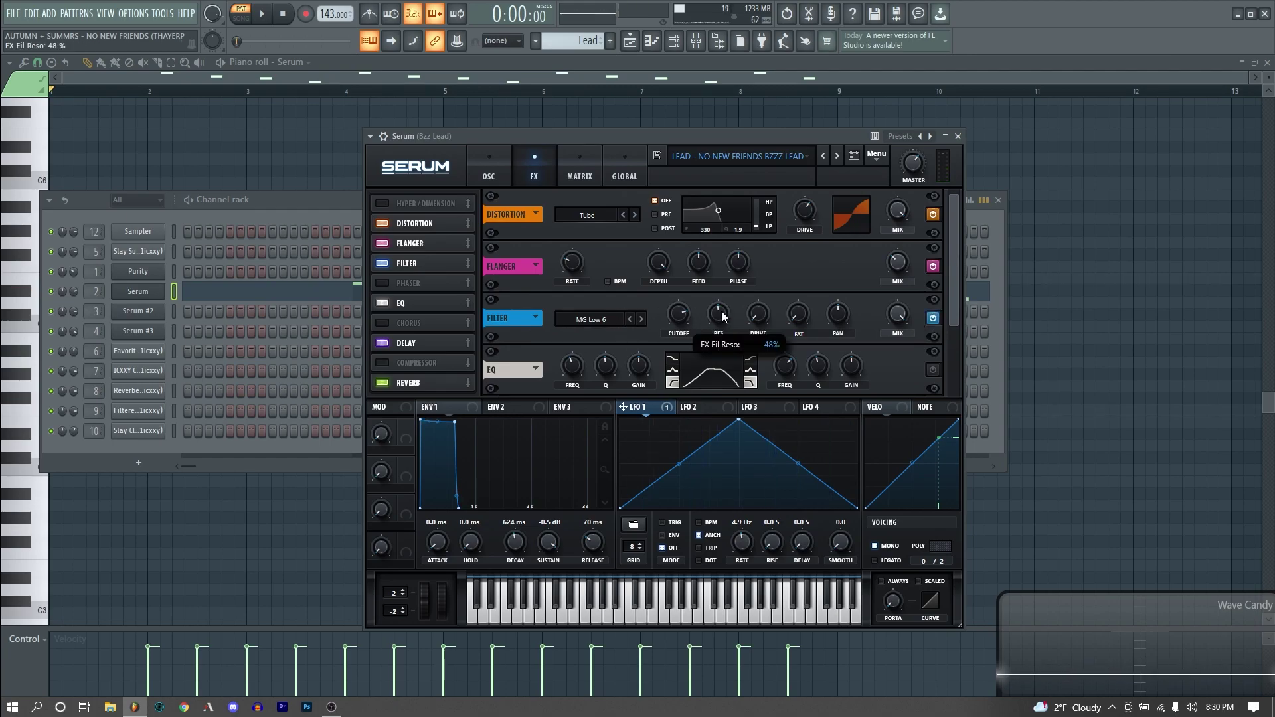
{"action": "mouse_move", "coordinate": [671, 322]}
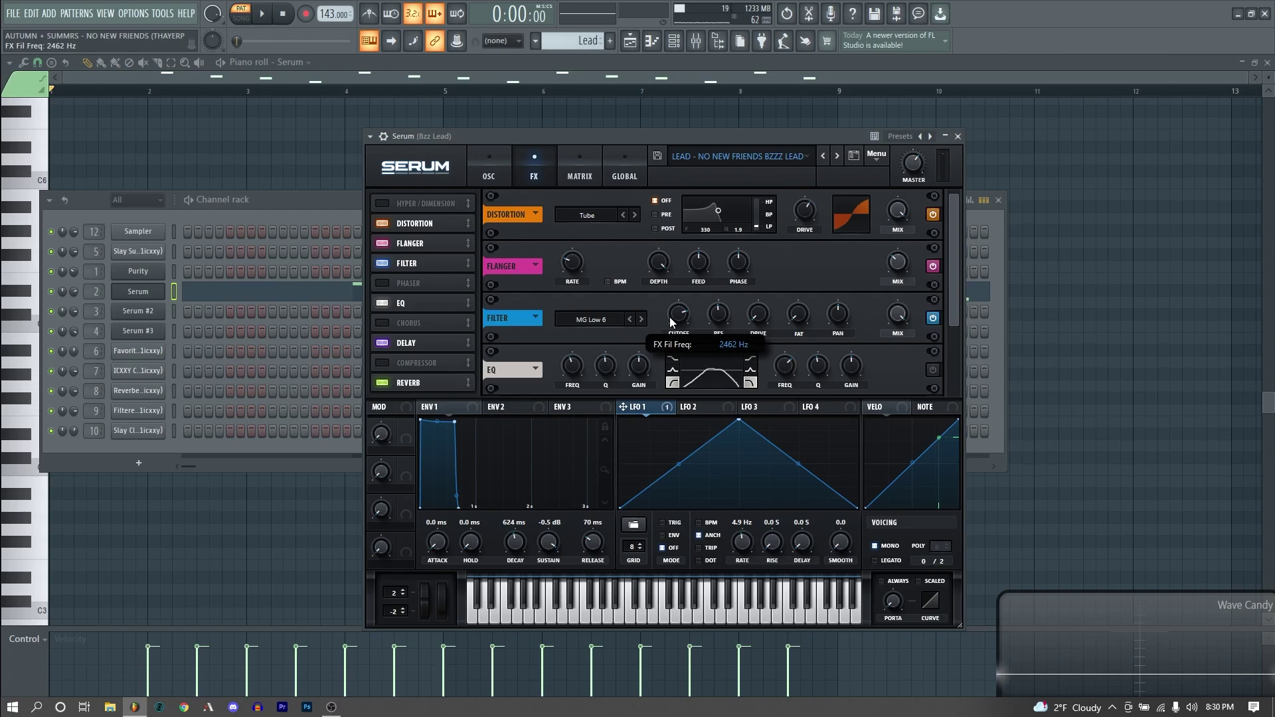
- Enable the EQ, delay and reverb effects on the Serum lead
{"action": "left_click_drag", "start_coordinate": [957, 299], "coordinate": [954, 338]}
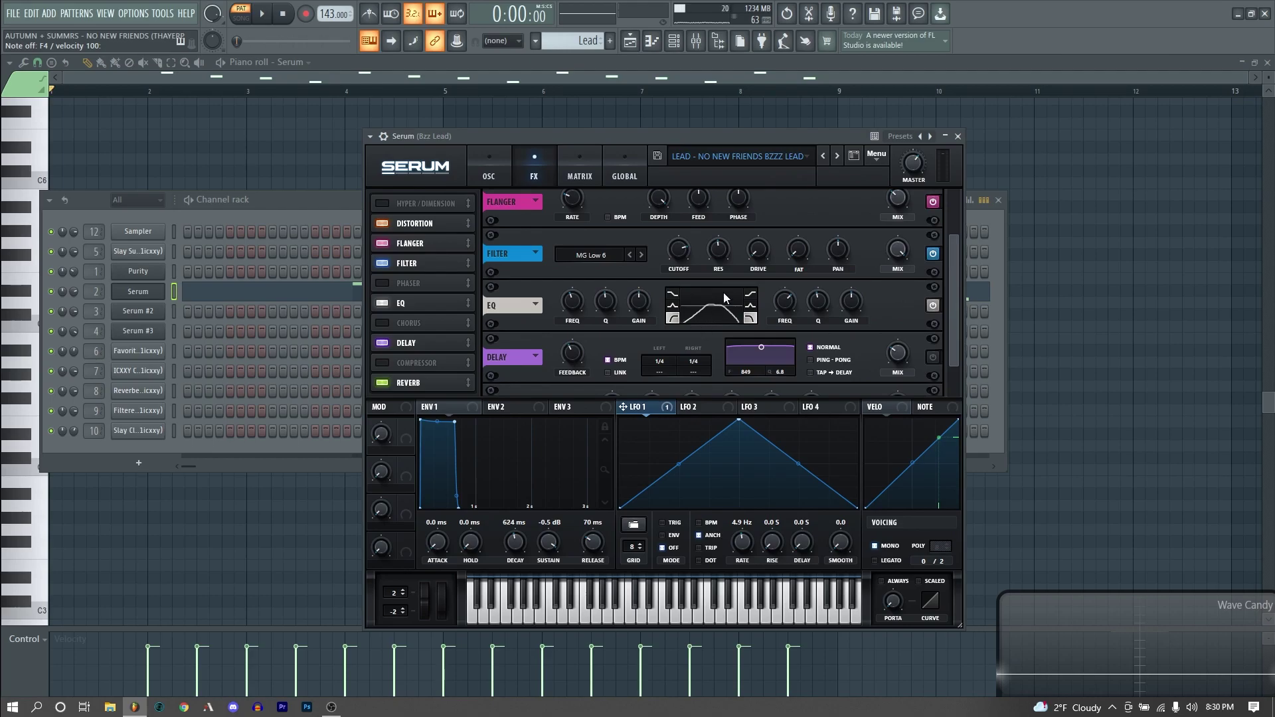
{"action": "left_click_drag", "start_coordinate": [953, 321], "coordinate": [954, 341]}
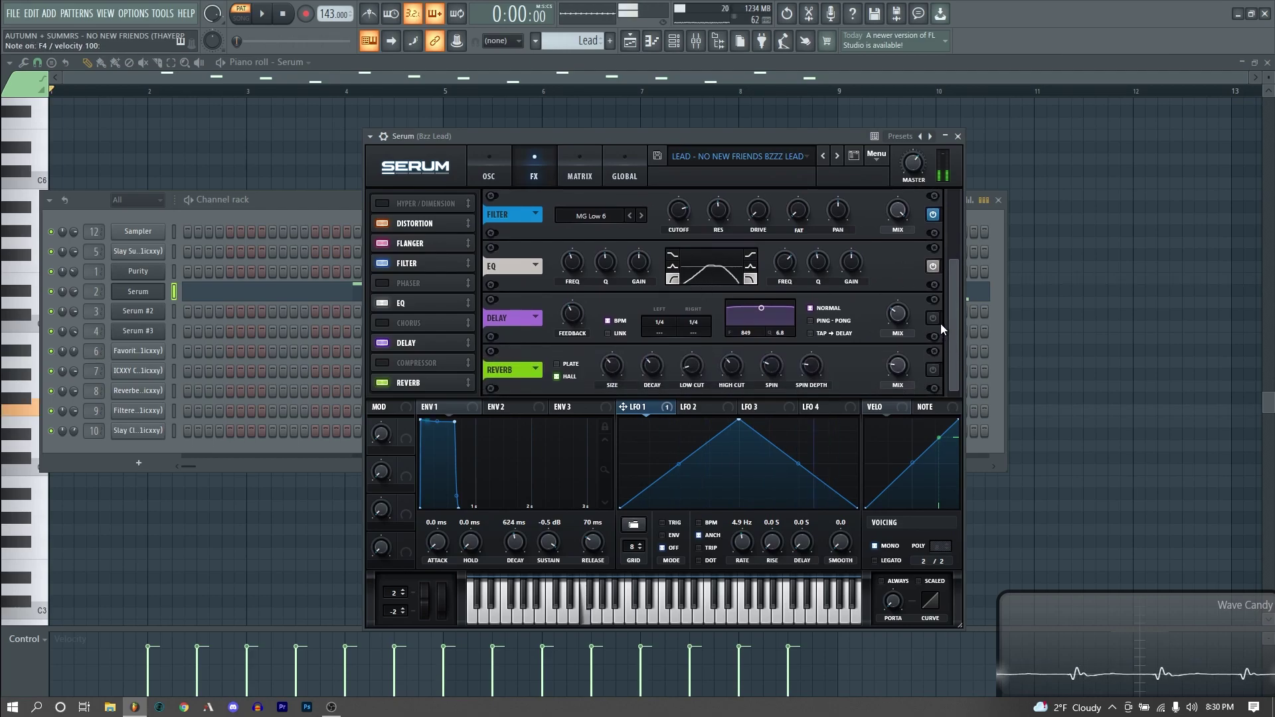
{"action": "left_click", "coordinate": [932, 317]}
{"action": "left_click", "coordinate": [932, 369]}
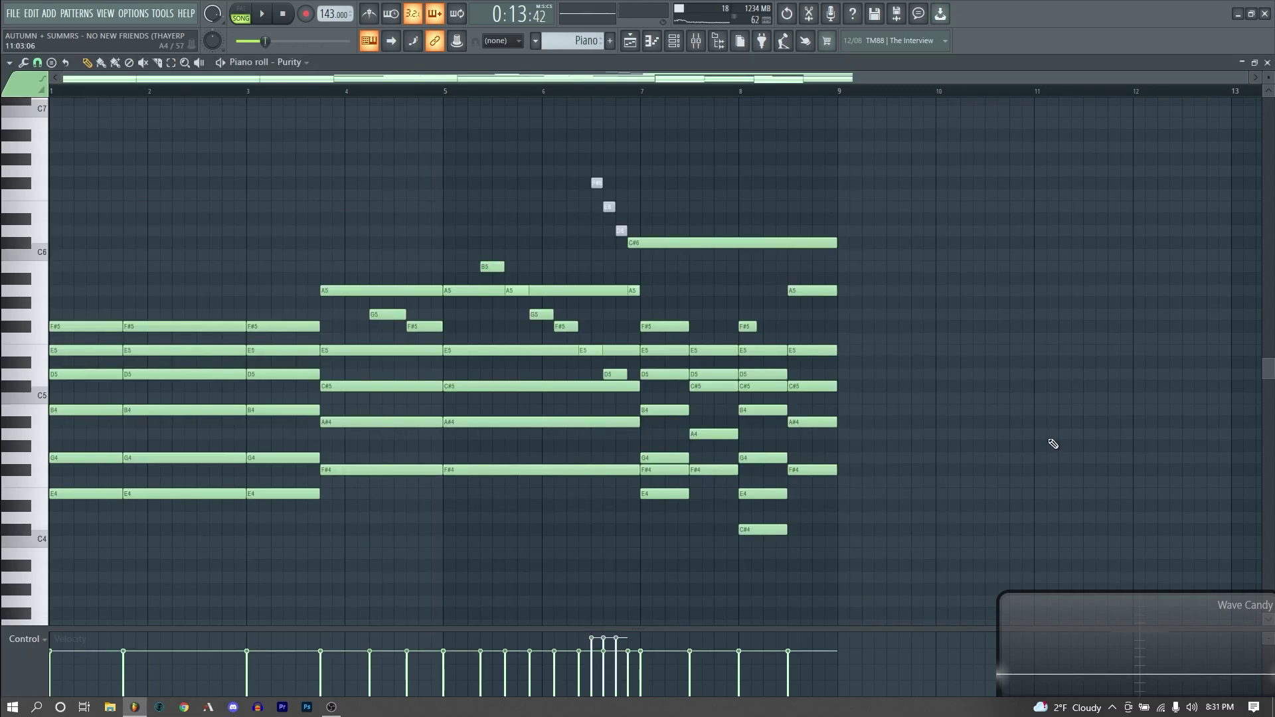
- Play the Piano pattern and reposition the Serum #2 piano synth for viewing
{"action": "key", "text": "space"}
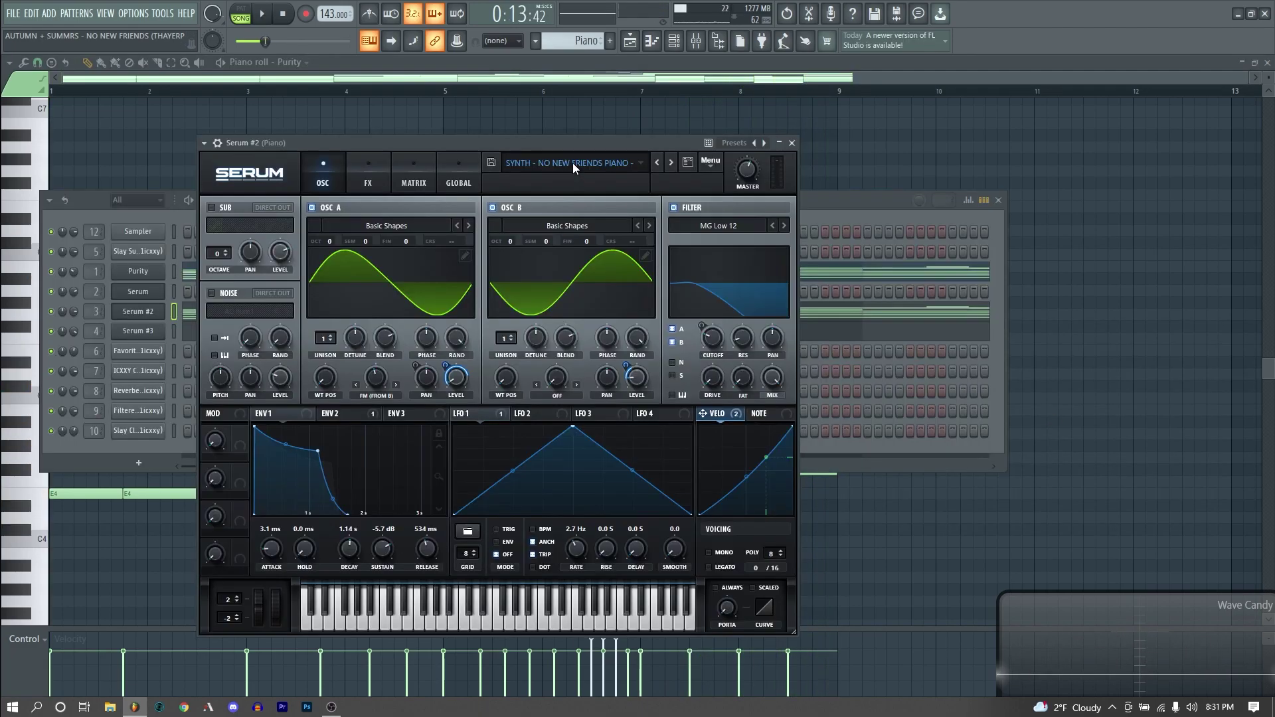
{"action": "mouse_move", "coordinate": [611, 139]}
{"action": "left_mouse_down"}
{"action": "mouse_move", "coordinate": [623, 153]}
{"action": "mouse_move", "coordinate": [620, 141]}
{"action": "left_mouse_up"}
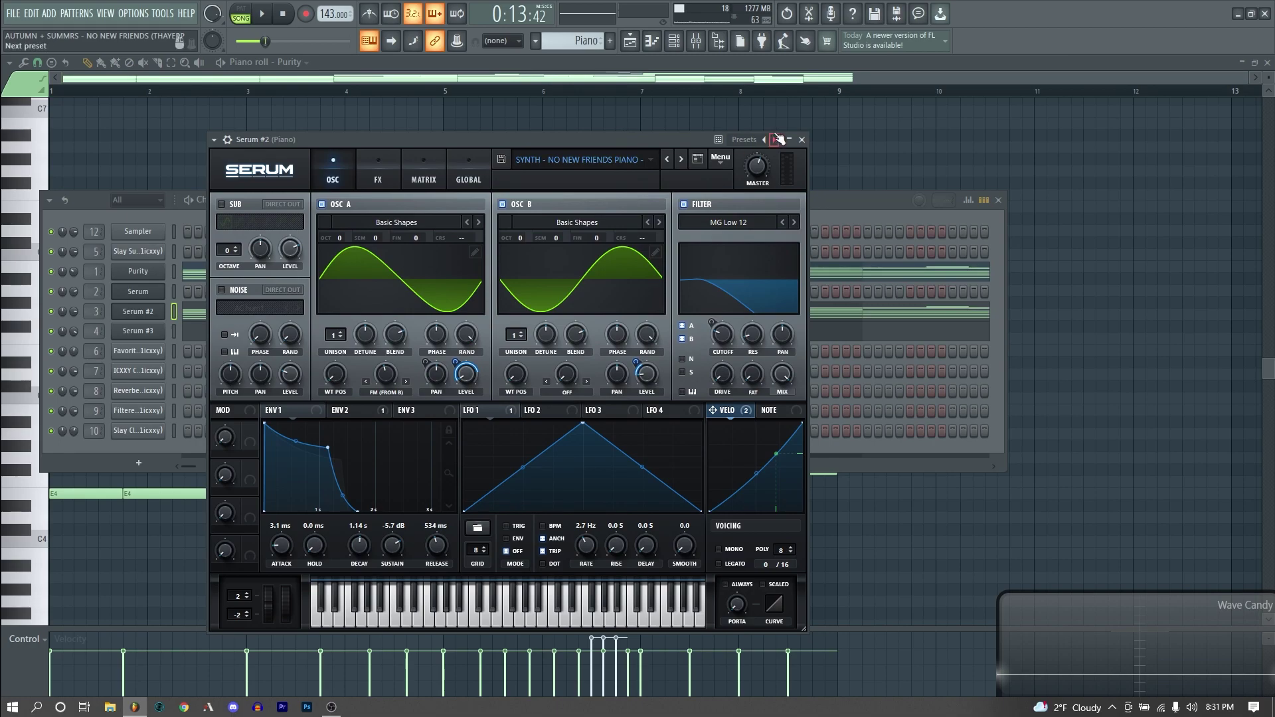
{"action": "left_click_drag", "start_coordinate": [536, 138], "coordinate": [599, 147]}
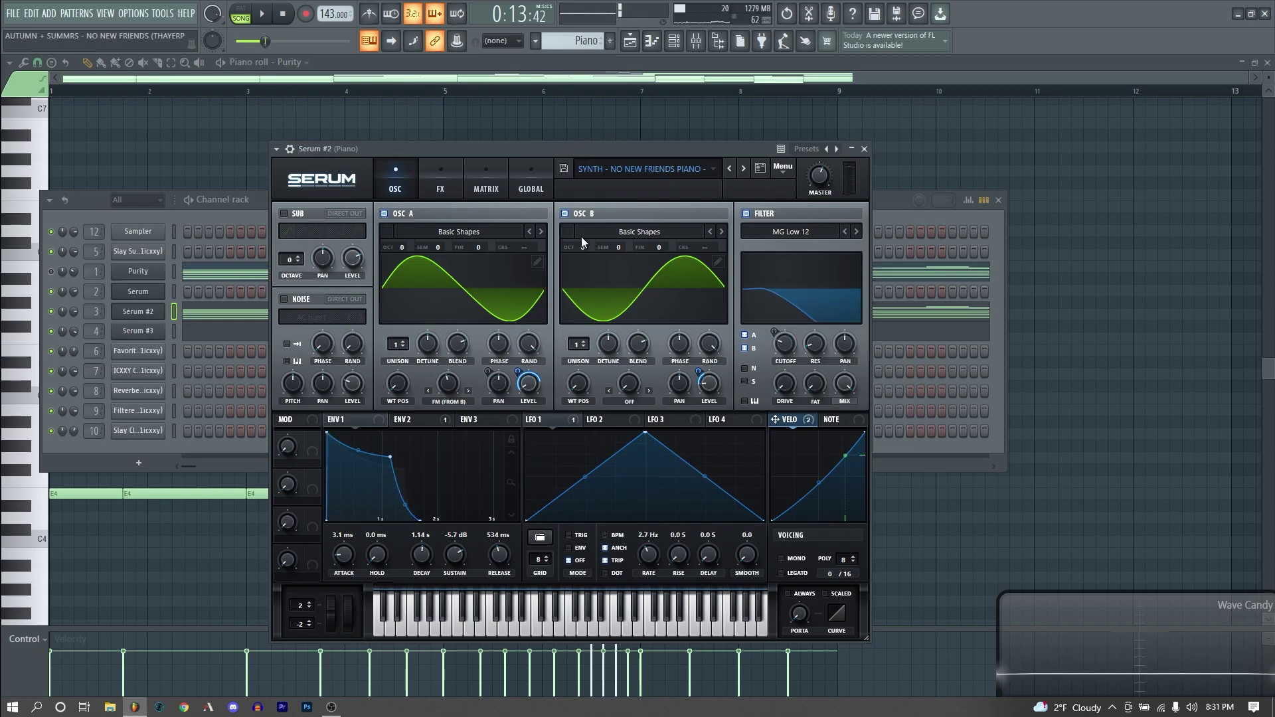
- Open the Purity channel and play the pattern to hear its Vintage EP 2 layer
{"action": "left_click", "coordinate": [138, 271]}
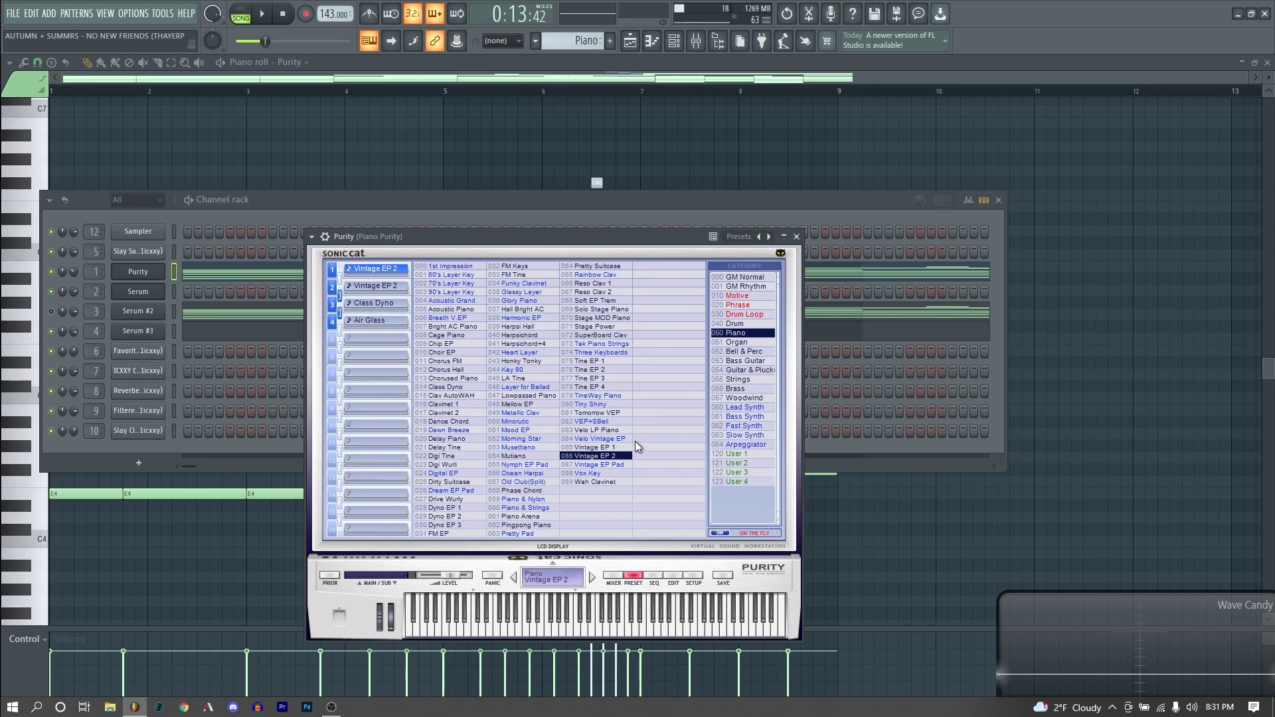
{"action": "key", "text": "space"}
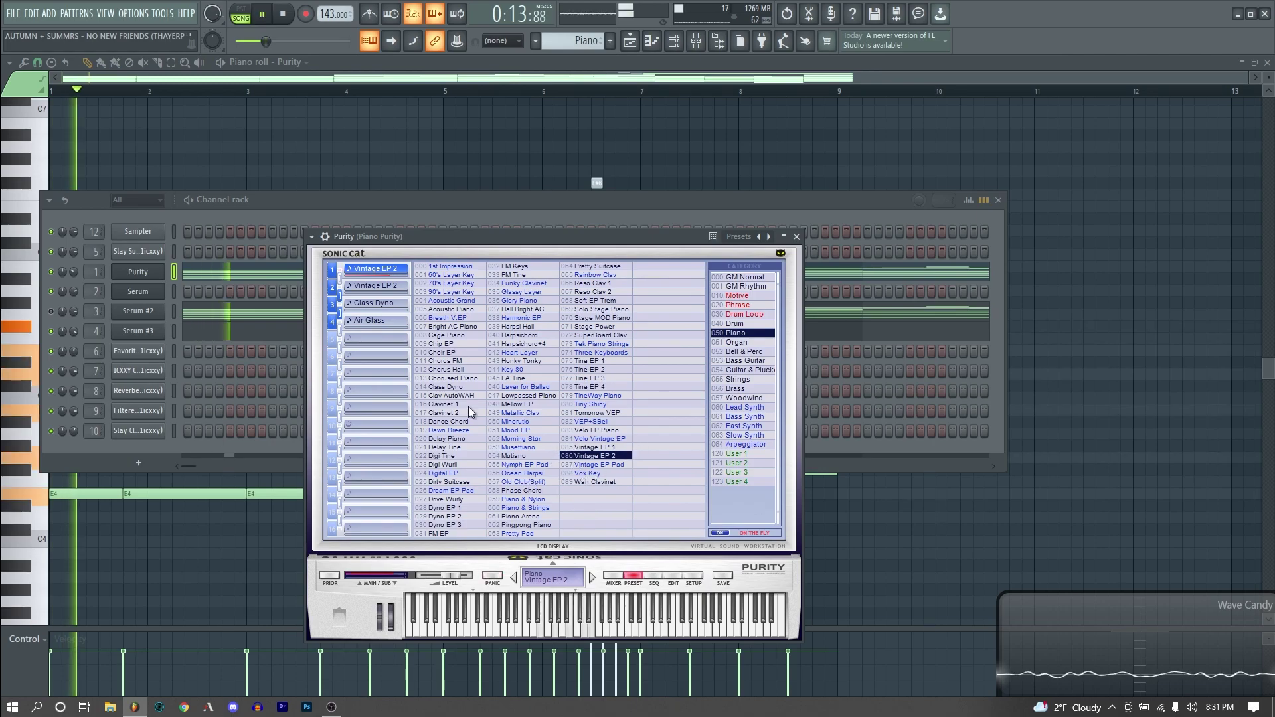
{"action": "key", "text": "space"}
- Silence the other piano layers and play Serum #3's three-note run leading into bar 7
{"action": "left_click", "coordinate": [51, 323]}
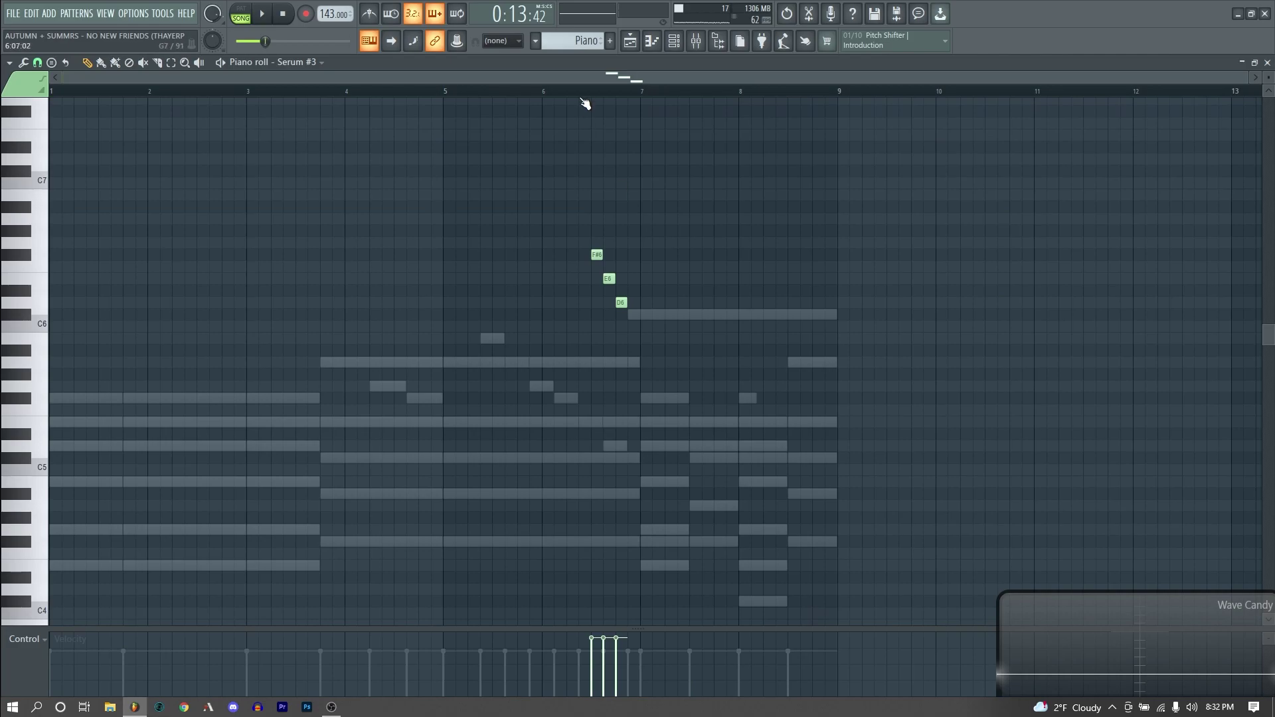
{"action": "left_click", "coordinate": [584, 91]}
{"action": "key", "text": "space"}
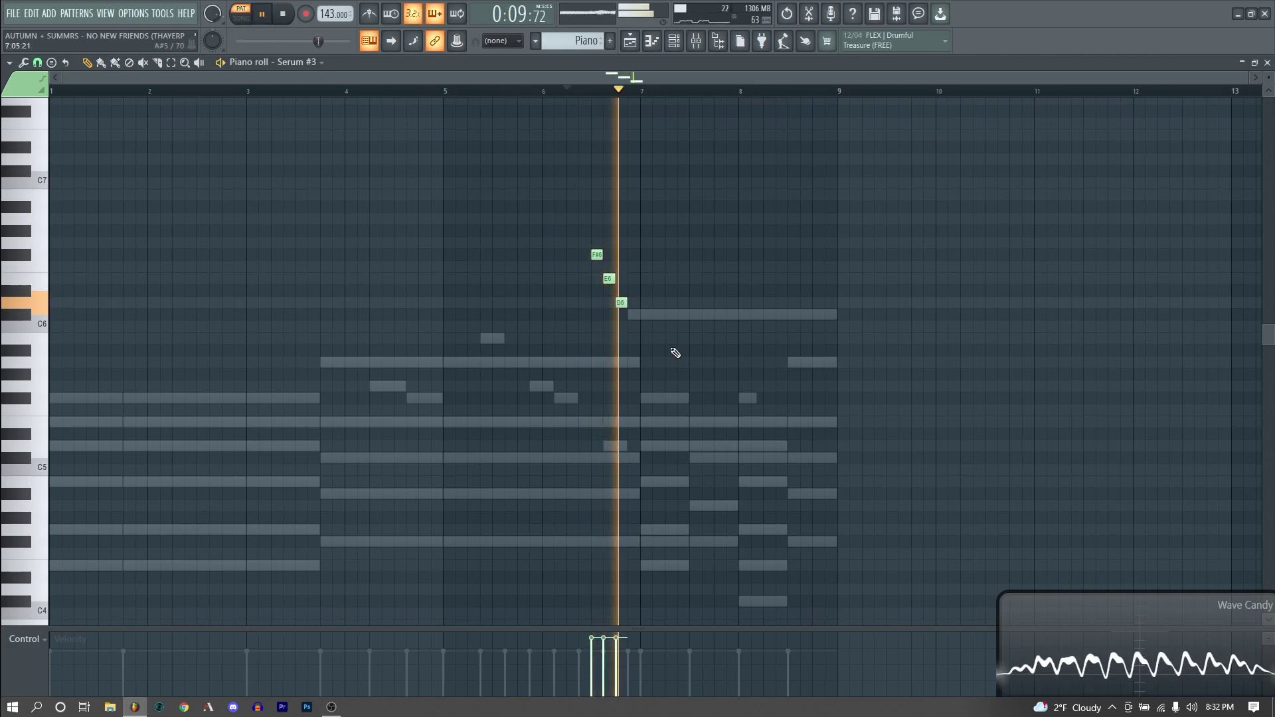
{"action": "key", "text": "space"}
{"action": "key", "text": "F6"}
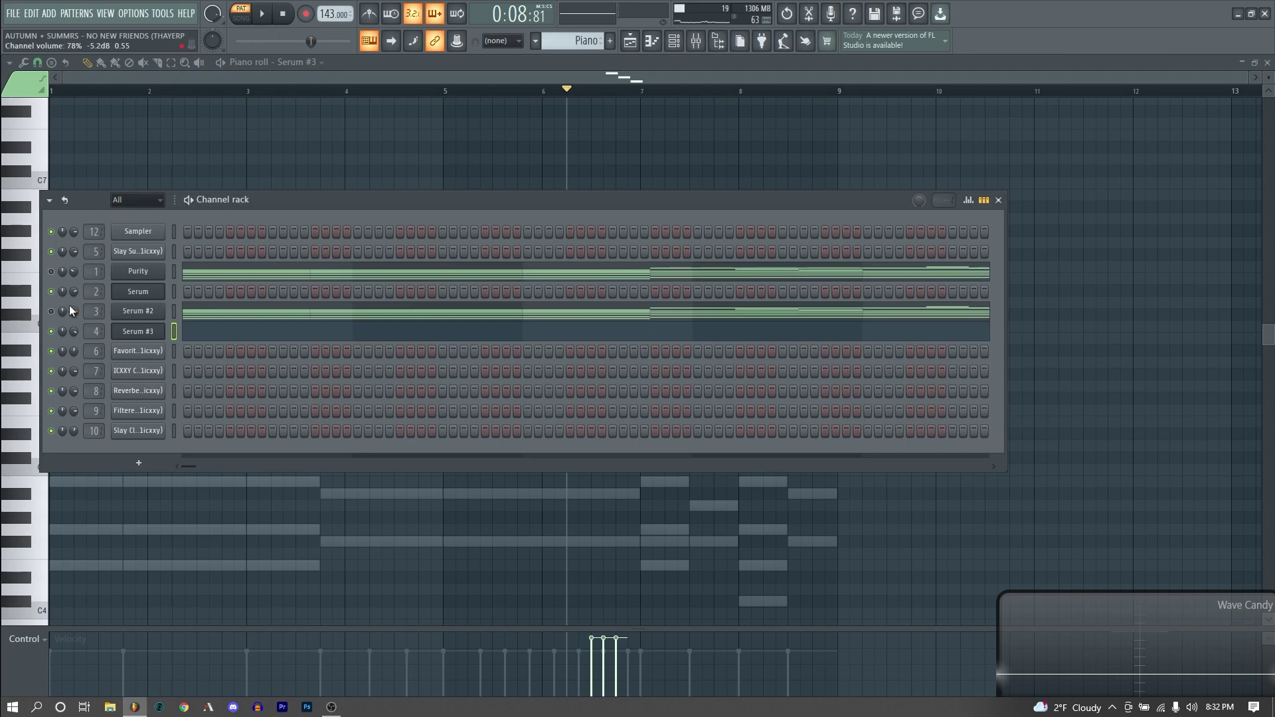
- Open the Serum #2 piano synth and examine its oscillator A level modulation and Envelope 2
{"action": "left_click", "coordinate": [137, 311]}
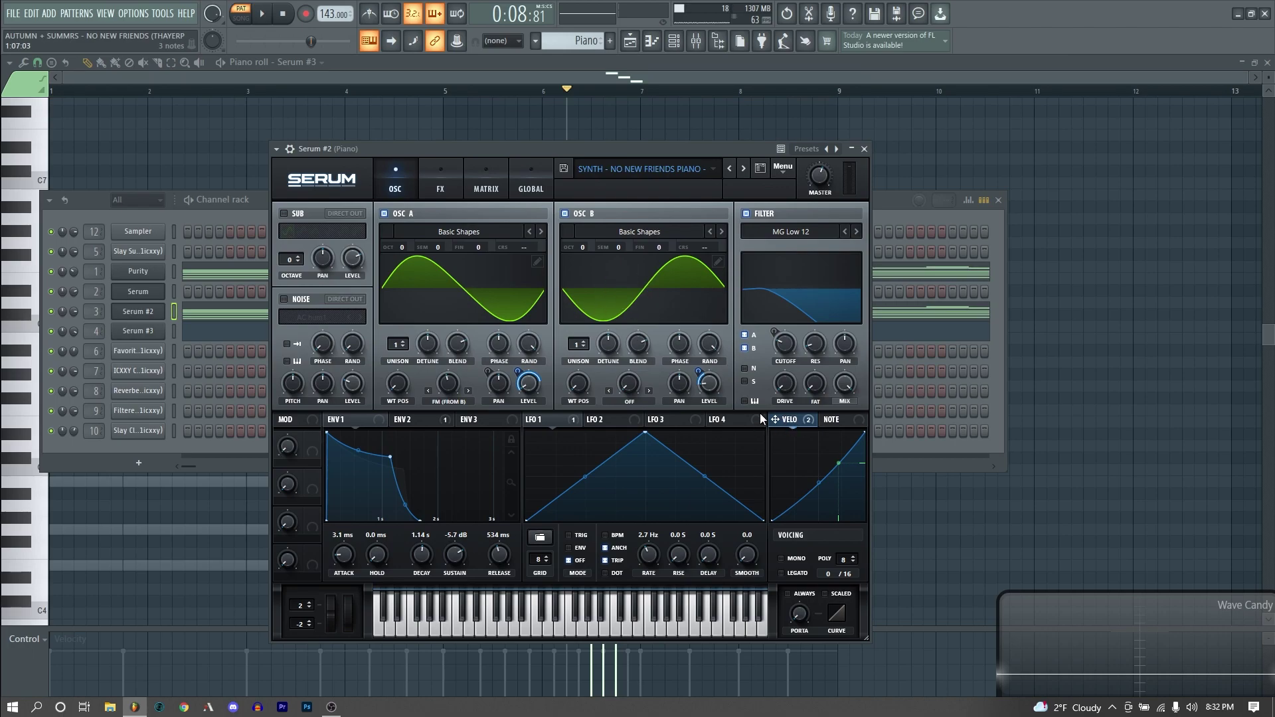
{"action": "right_click", "coordinate": [532, 397]}
{"action": "key", "text": "Escape"}
{"action": "left_click", "coordinate": [412, 421]}
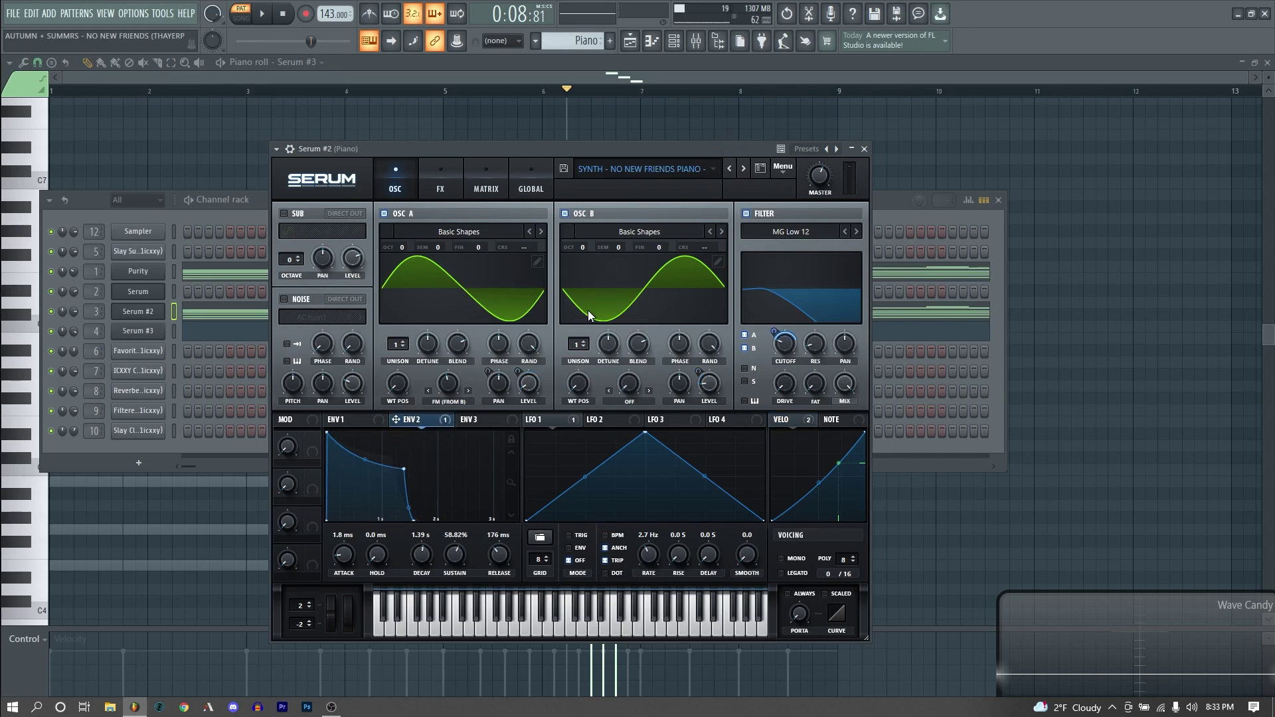
- Enable the compressor, phaser, EQ, delay and reverb effects on the Serum #2 piano
{"action": "left_click", "coordinate": [446, 175]}
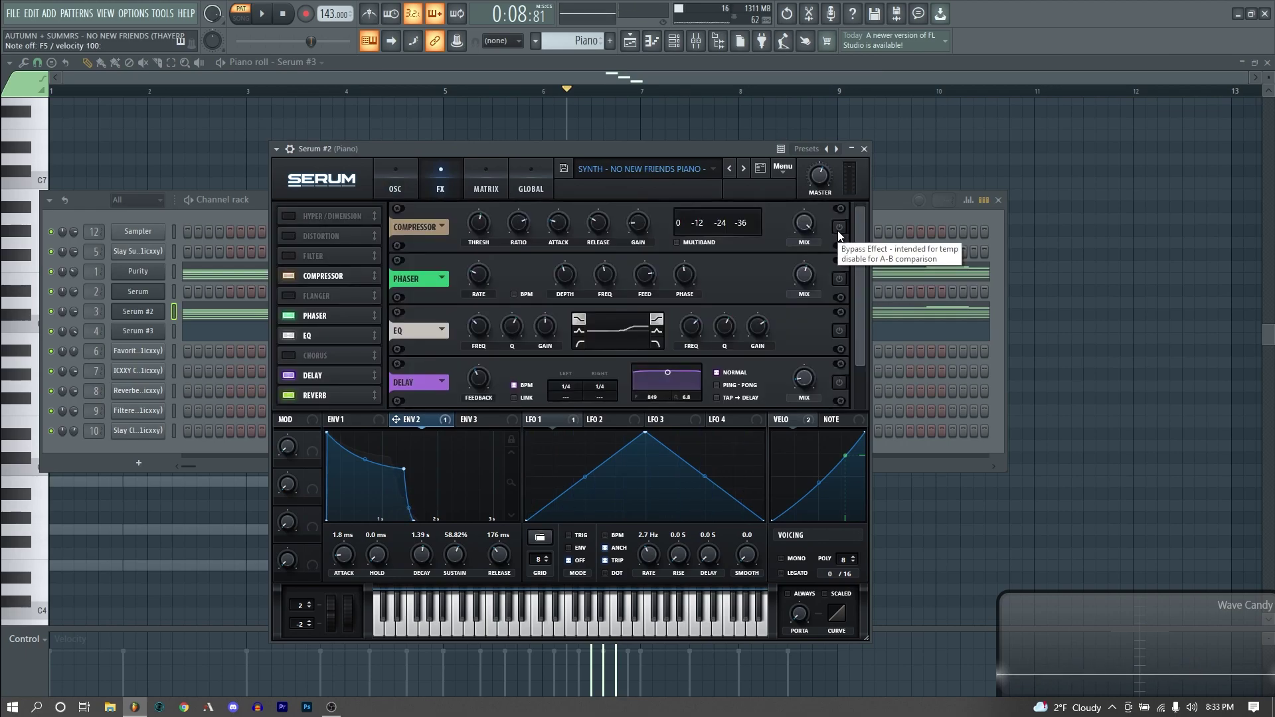
{"action": "left_click", "coordinate": [839, 228]}
{"action": "left_click", "coordinate": [839, 279]}
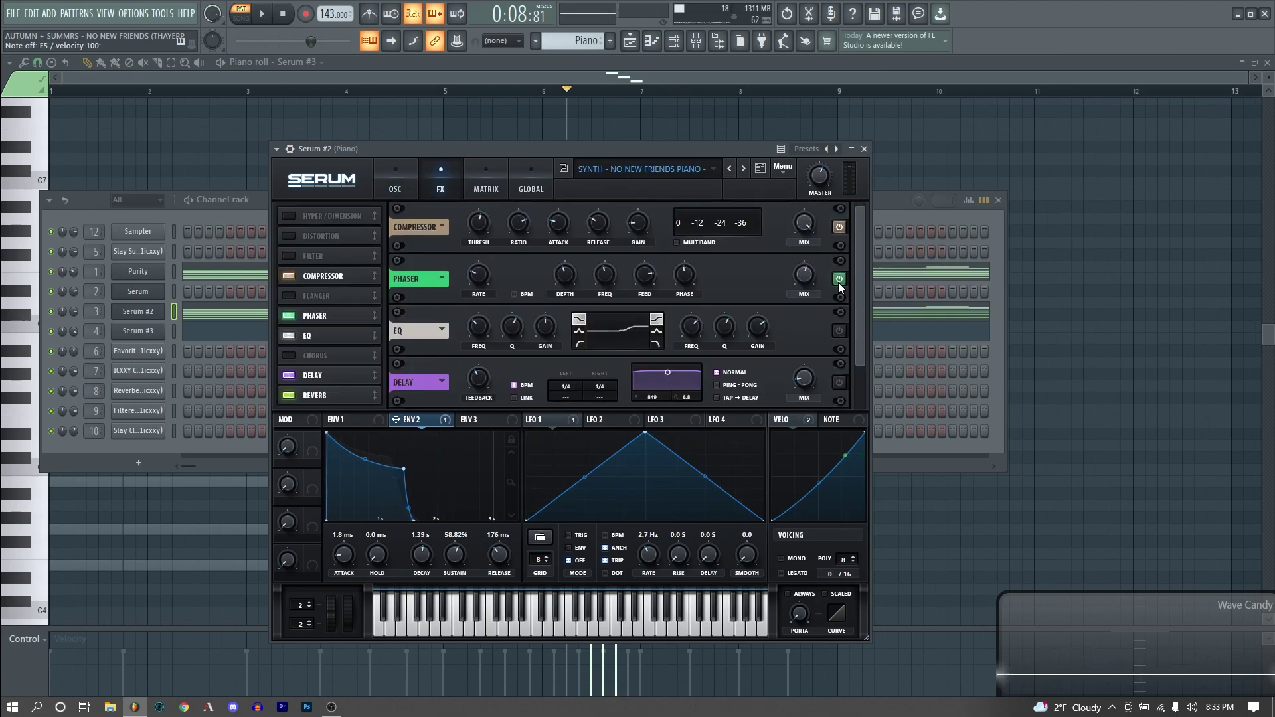
{"action": "left_click", "coordinate": [838, 331]}
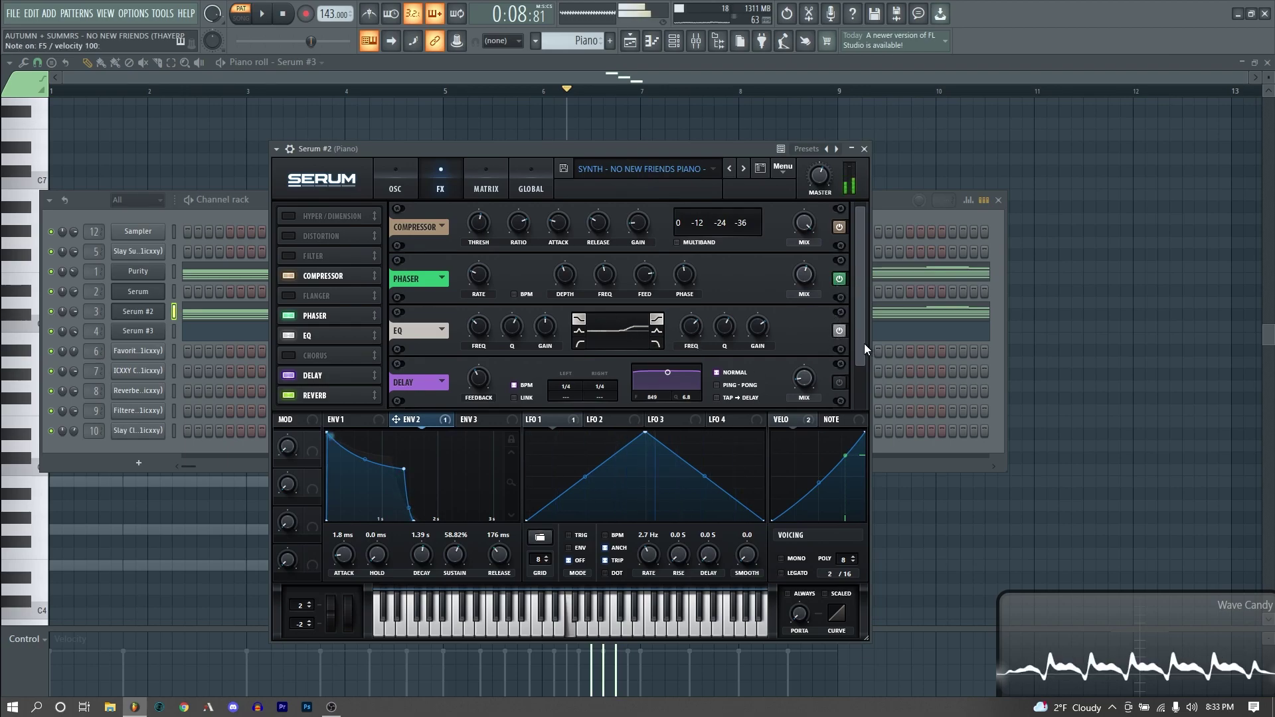
{"action": "left_click", "coordinate": [839, 383]}
{"action": "scroll", "coordinate": [842, 386], "scroll_direction": "down", "scroll_amount": 1}
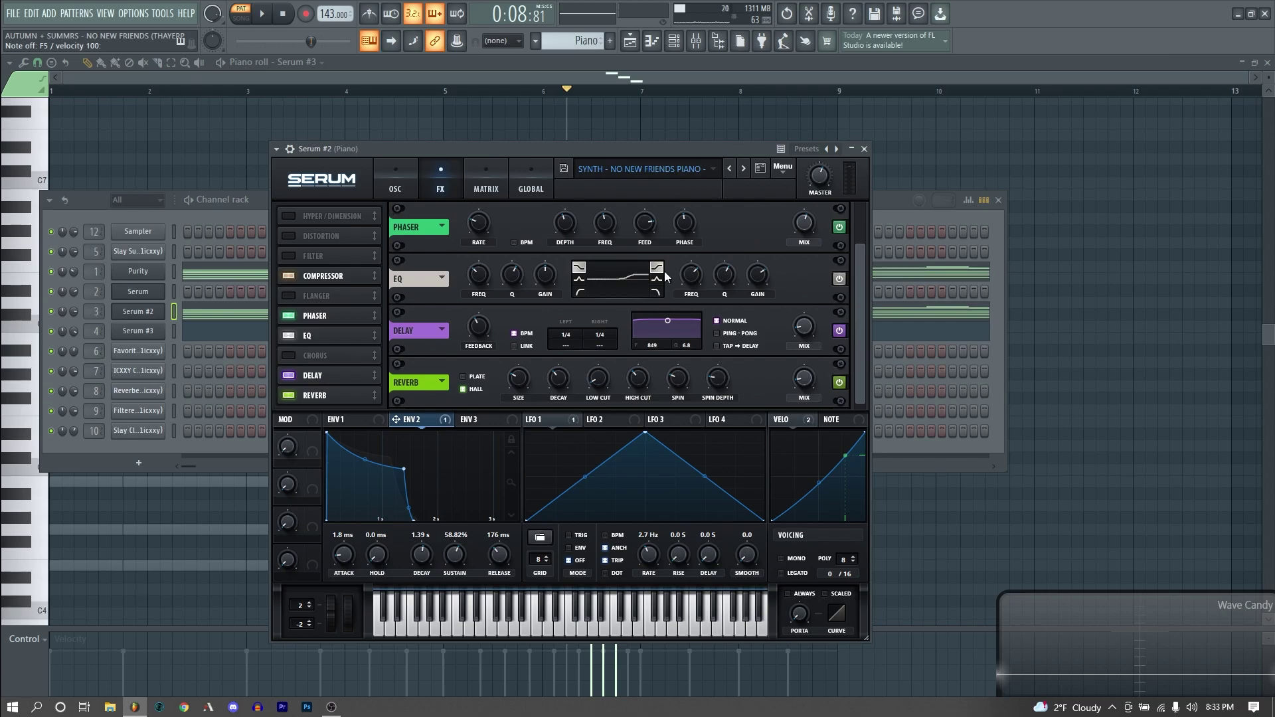
- Return to Serum #2's oscillators and examine oscillator A's FM amount and Envelope 1
{"action": "left_click", "coordinate": [395, 184]}
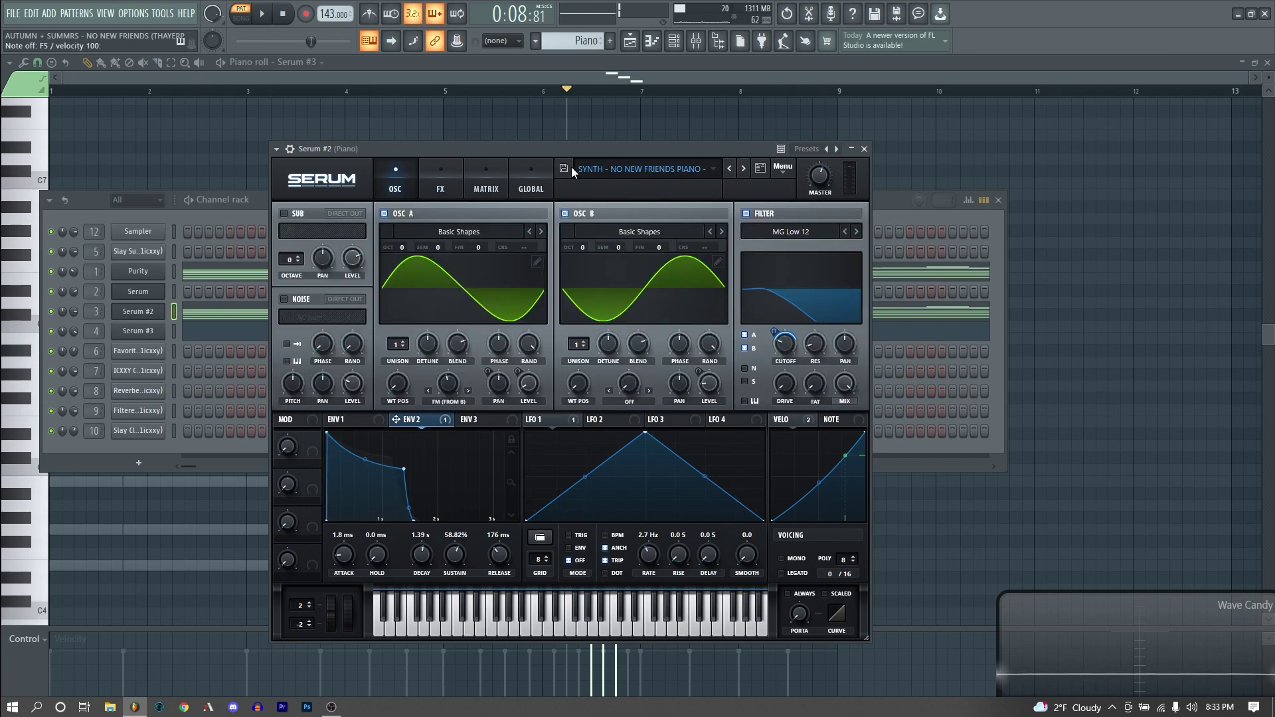
{"action": "mouse_move", "coordinate": [458, 384]}
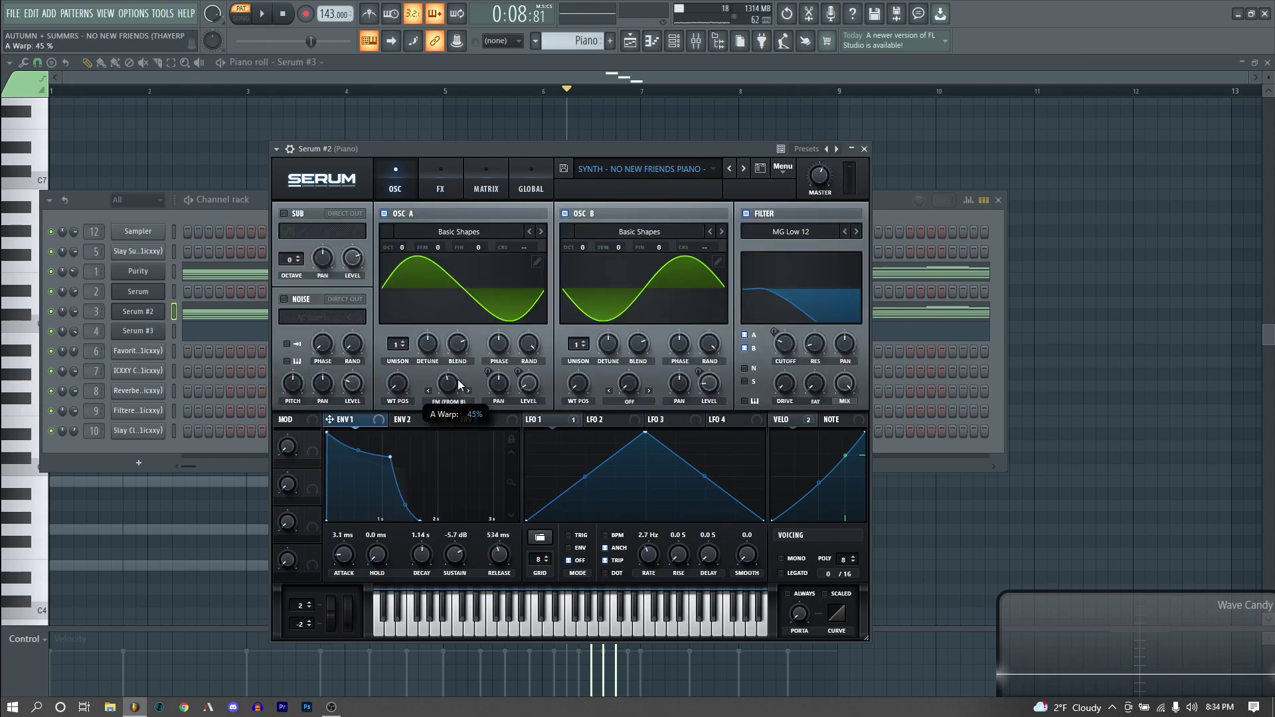
{"action": "key", "text": "Down"}
{"action": "mouse_move", "coordinate": [400, 433]}
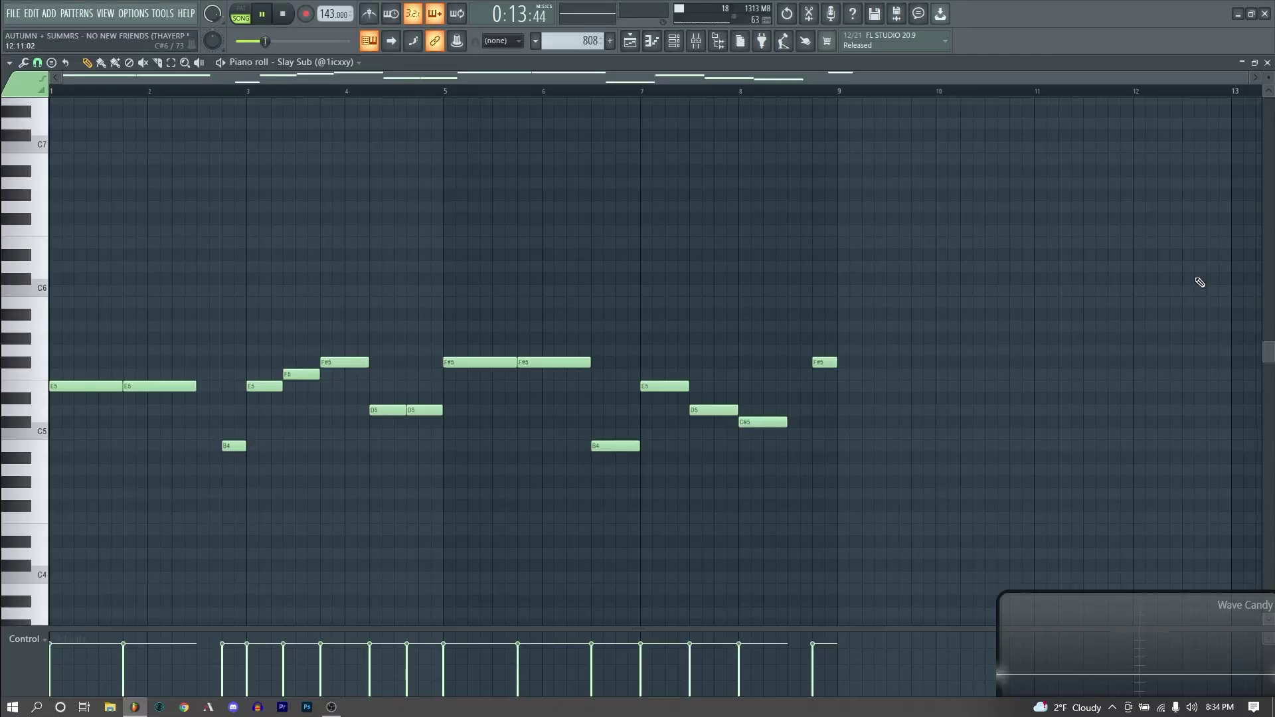
- Play the 808 pattern and inspect the Slay Sub sample with its SAUSAGE FATTENER and Fruity soft clipper mixer effects
{"action": "key", "text": "space"}
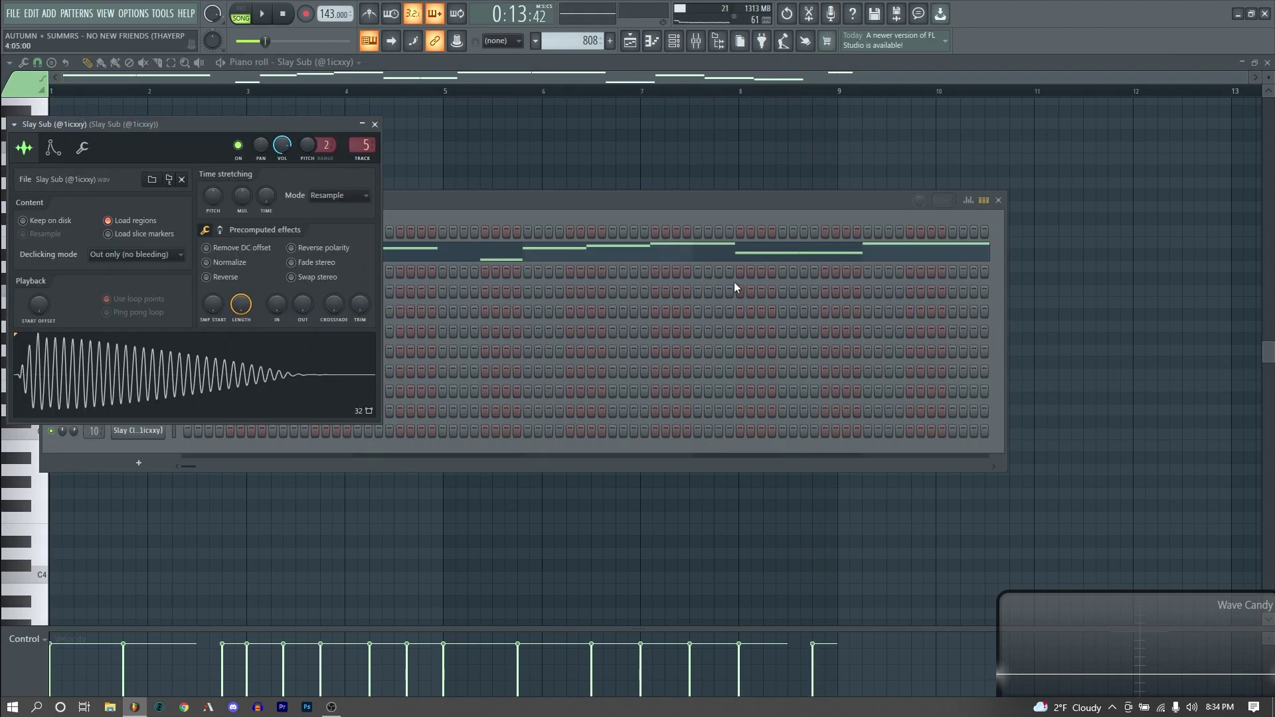
{"action": "left_click", "coordinate": [193, 378]}
{"action": "key", "text": "F9"}
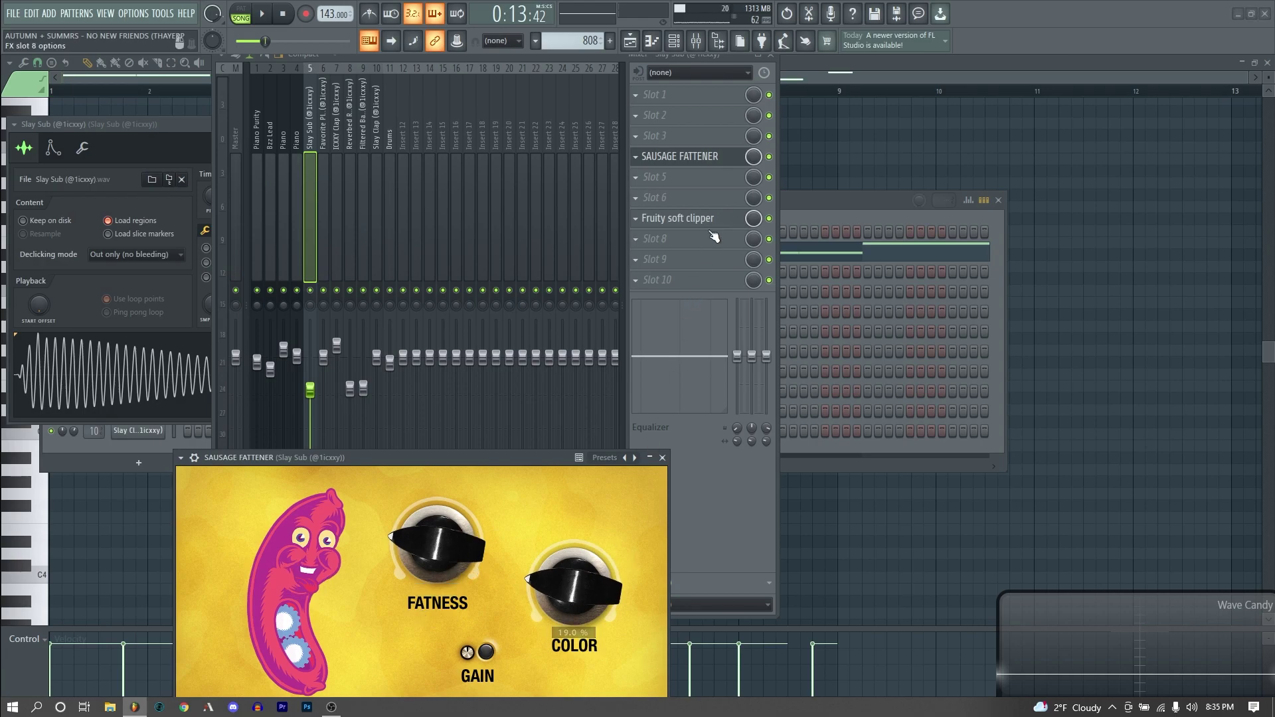
{"action": "left_click", "coordinate": [684, 218]}
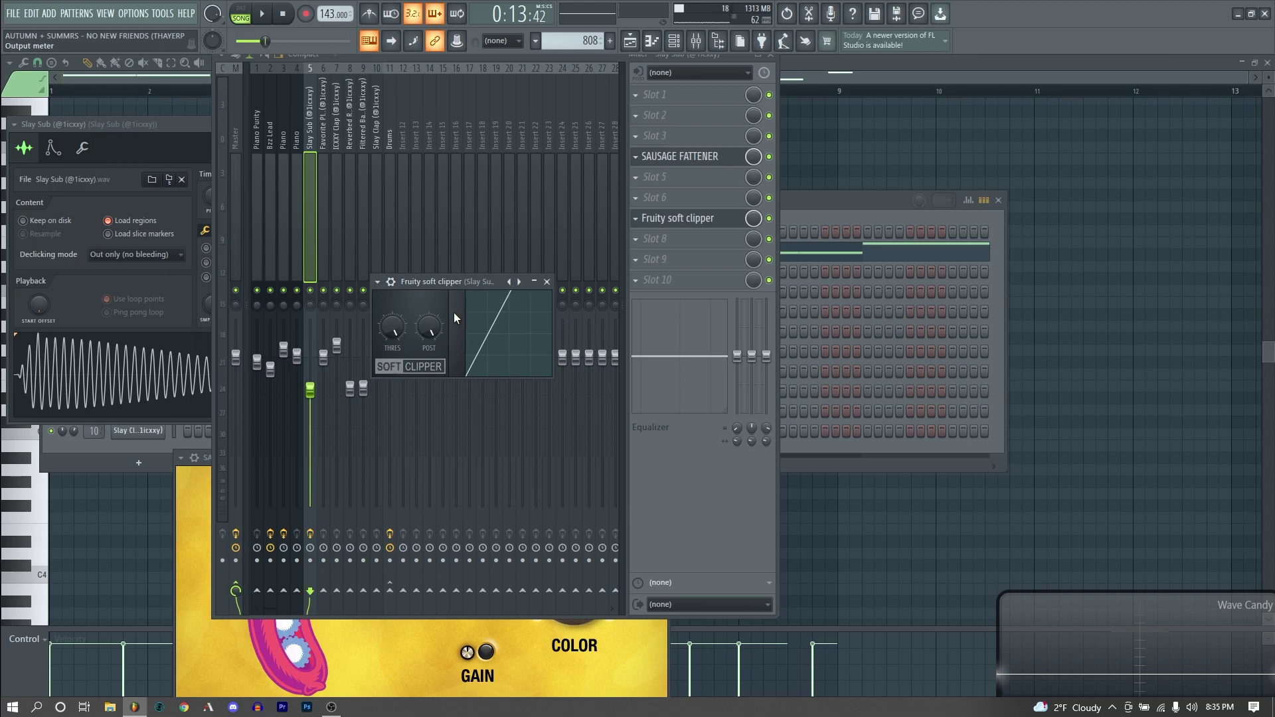
- Compare the Slay Sub 808 with its mixer effects bypassed and enabled by auditioning notes
{"action": "key", "text": "r"}
{"action": "left_click", "coordinate": [310, 534]}
{"action": "key", "text": "r"}
{"action": "left_click", "coordinate": [310, 534]}
{"action": "key", "text": "r"}
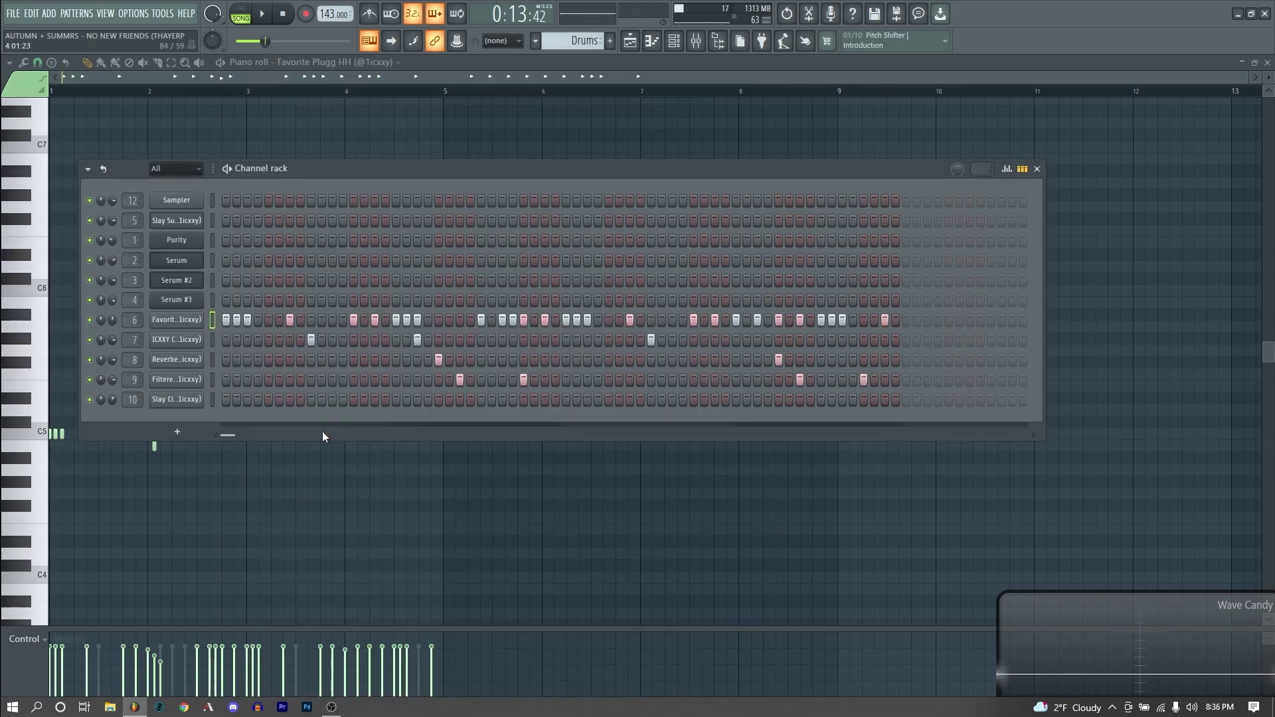
- Play the Drums pattern and audition the individual drum samples, including the Favorite Plugg HH, ICXXY Clap and Reverbed Rimshot
{"action": "key", "text": "space"}
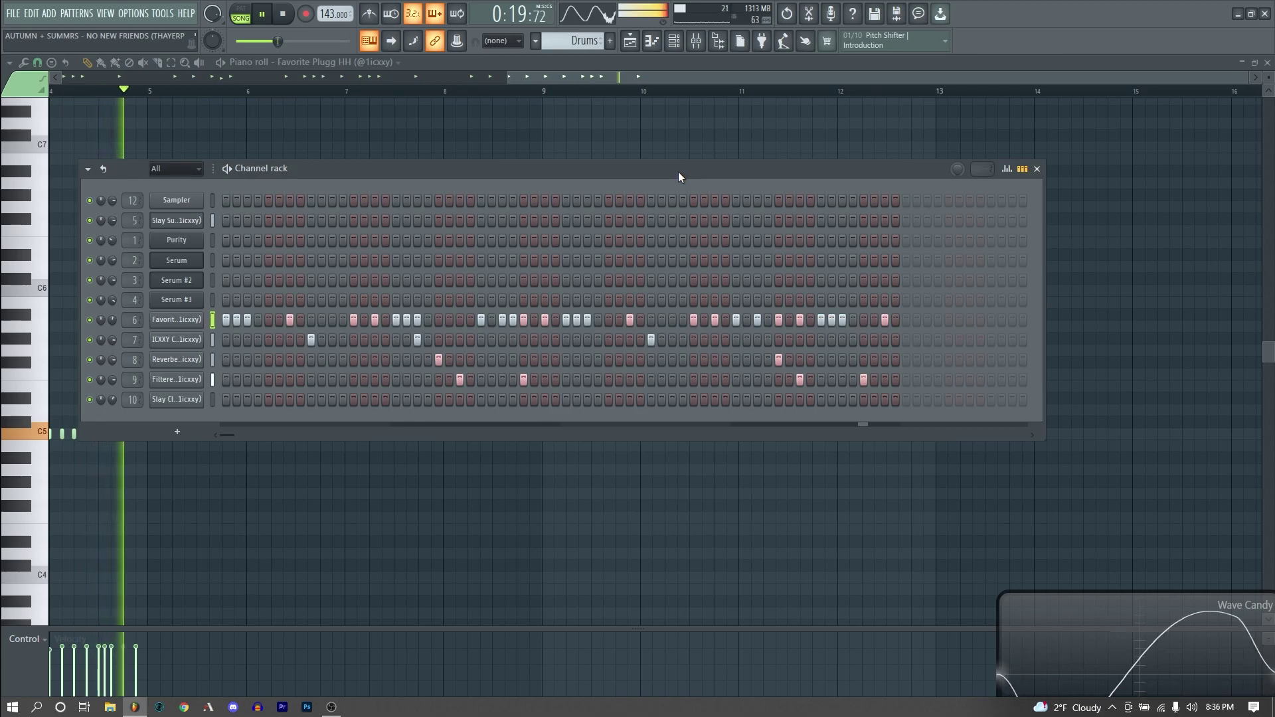
{"action": "key", "text": "space"}
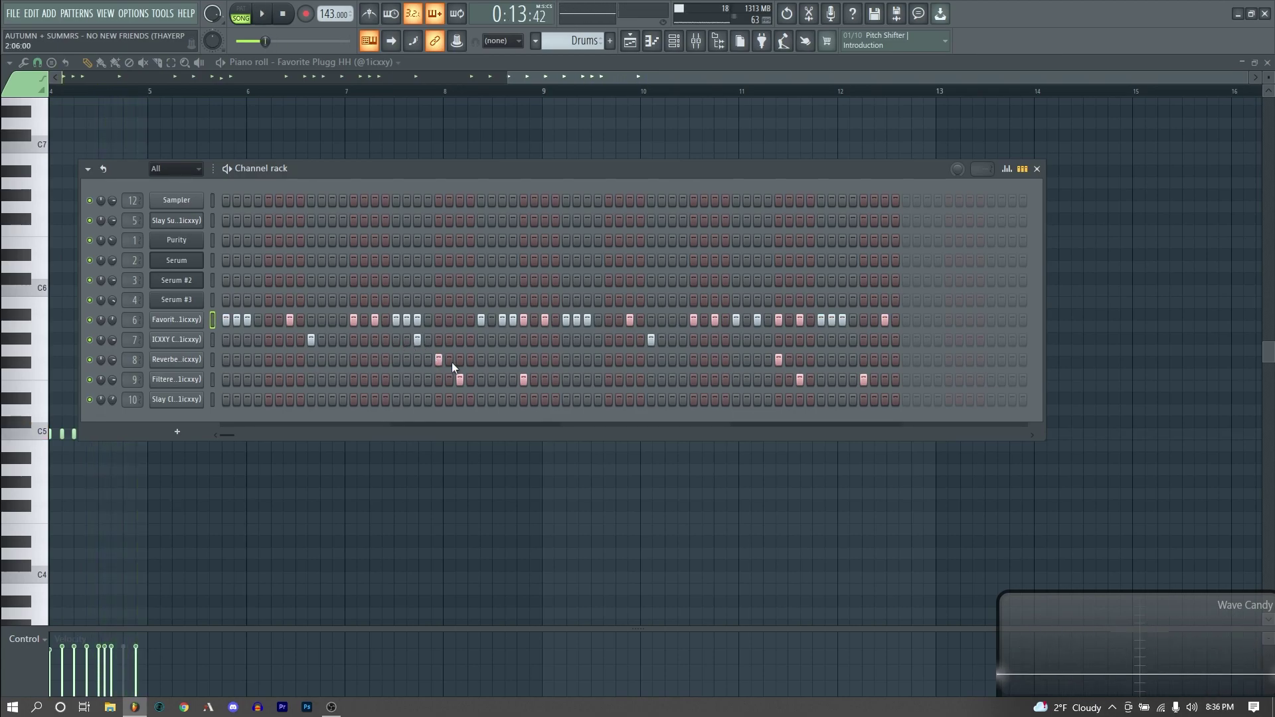
{"action": "left_click", "coordinate": [188, 325]}
{"action": "left_click", "coordinate": [398, 427]}
{"action": "key", "text": "Down"}
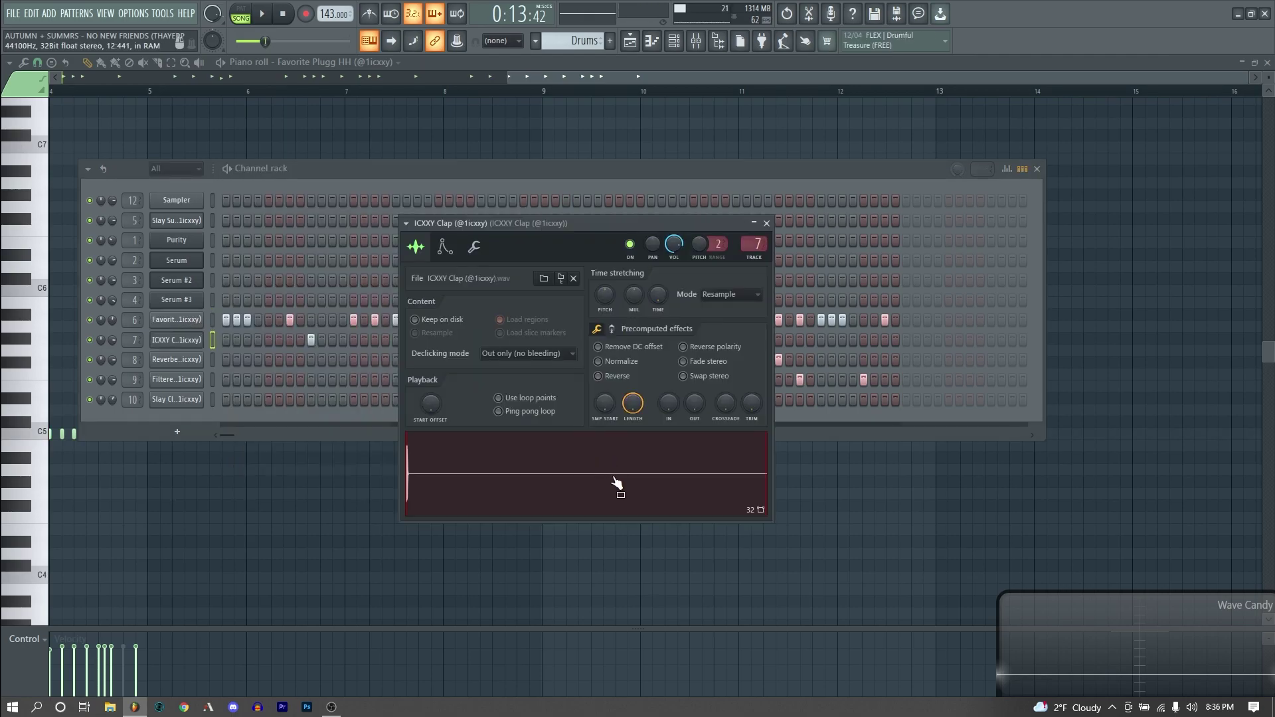
{"action": "left_click_drag", "start_coordinate": [631, 353], "coordinate": [630, 366]}
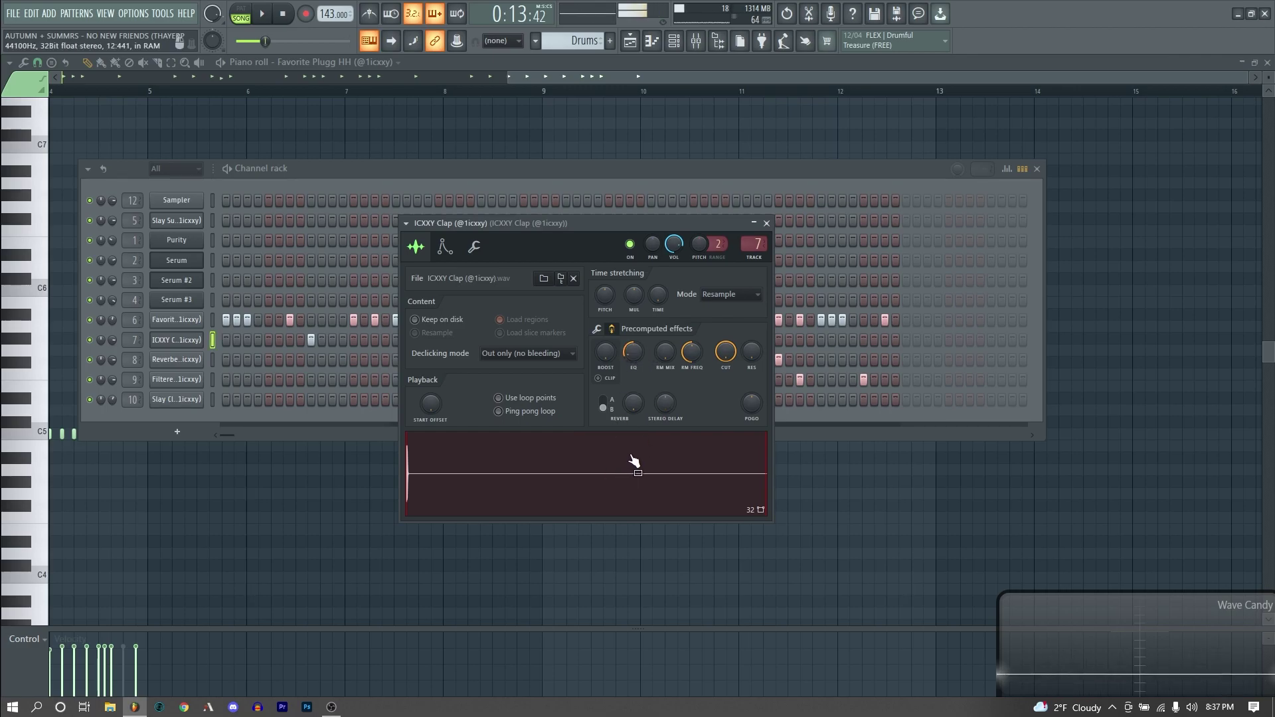
{"action": "key", "text": "Down"}
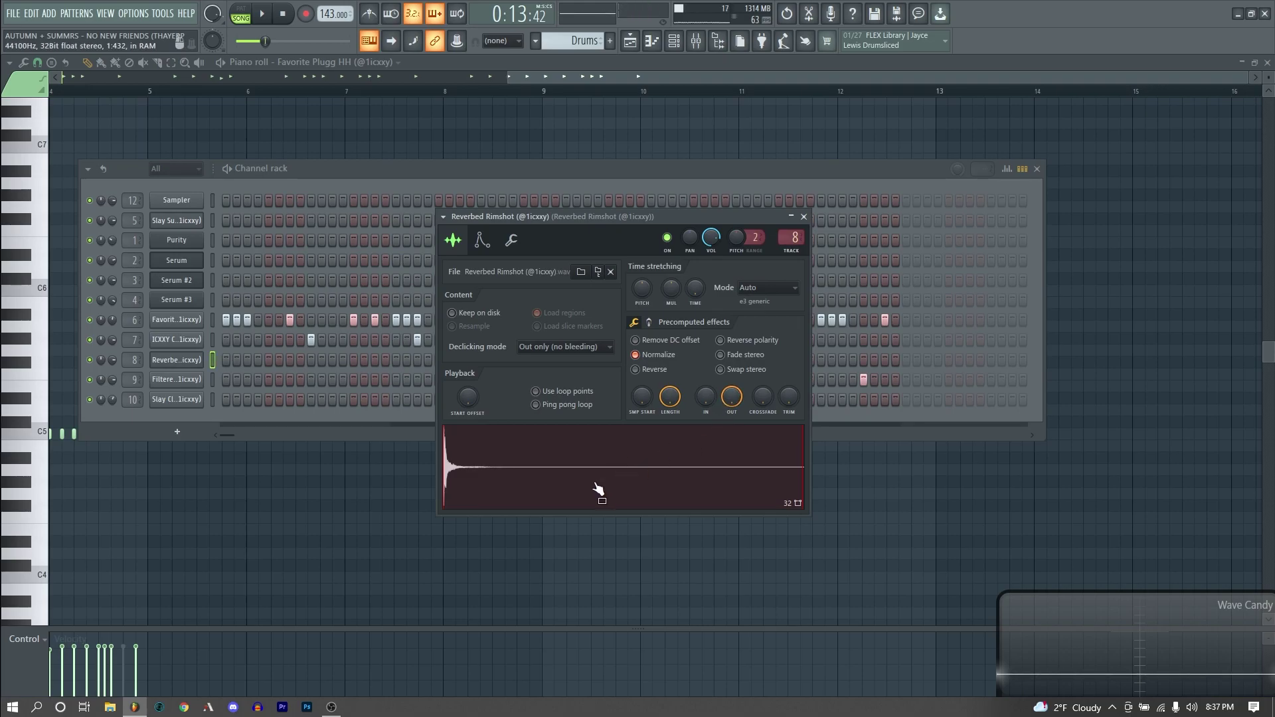
{"action": "key", "text": "Down"}
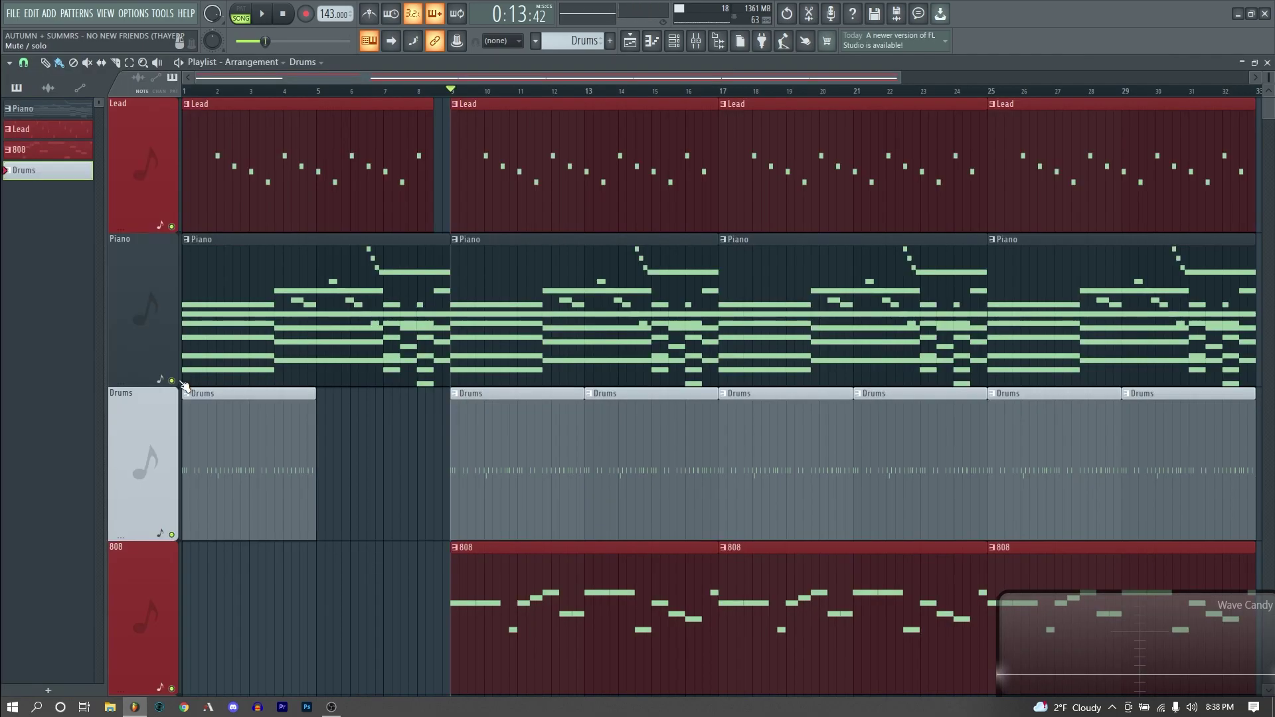
- Play the arrangement in the playlist
{"action": "key", "text": "space"}
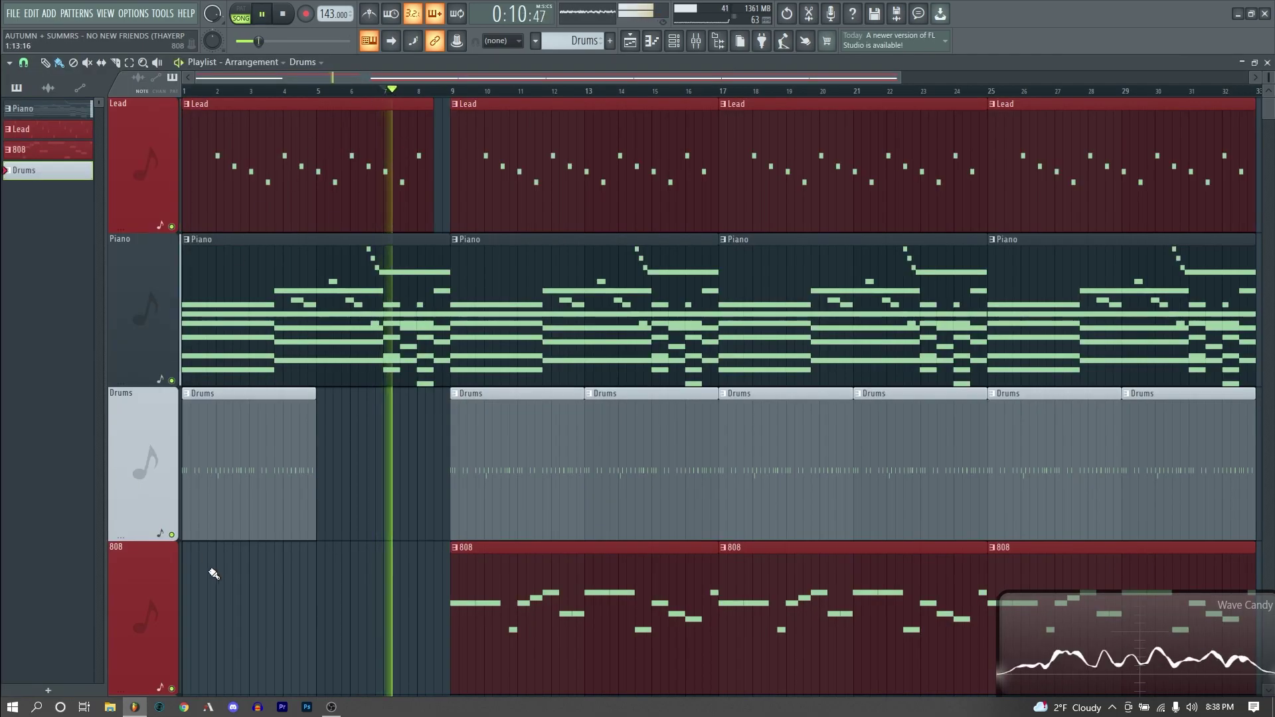